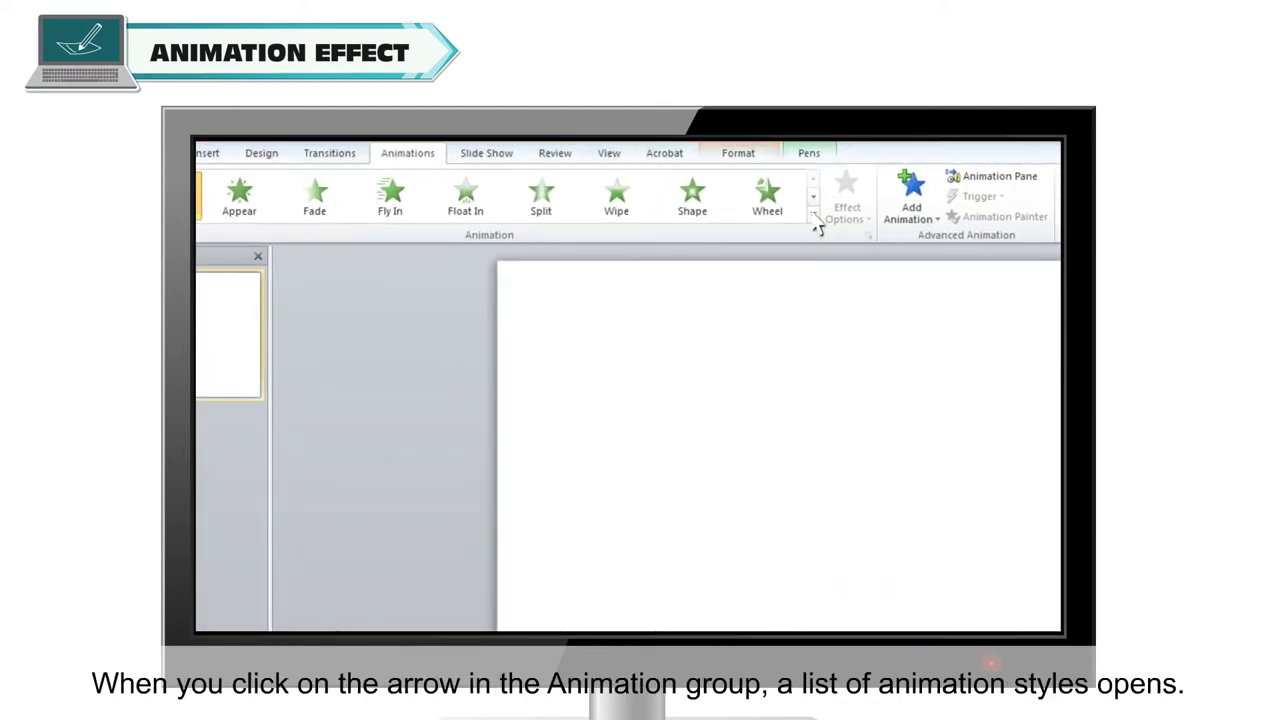
- Apply the Fly In entrance, Teeter emphasis and Fade exit effects to the Animation text
{"action": "left_click", "coordinate": [815, 222]}
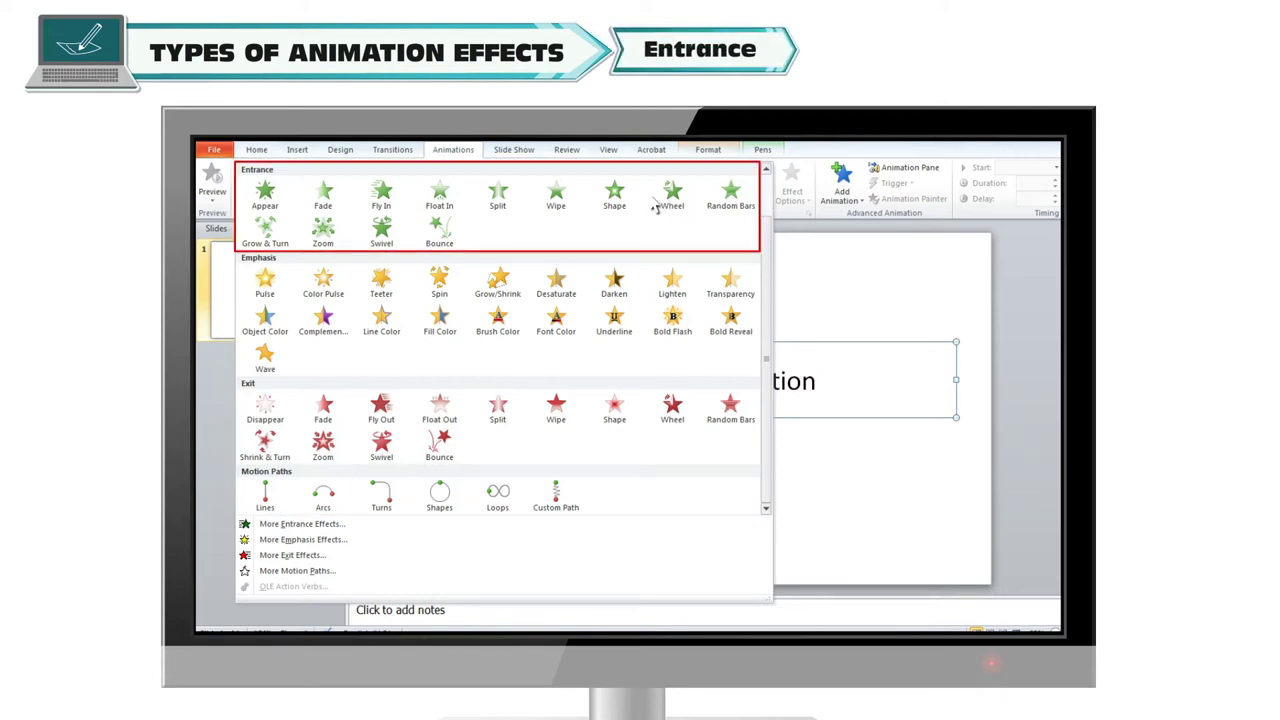
{"action": "left_click", "coordinate": [383, 196]}
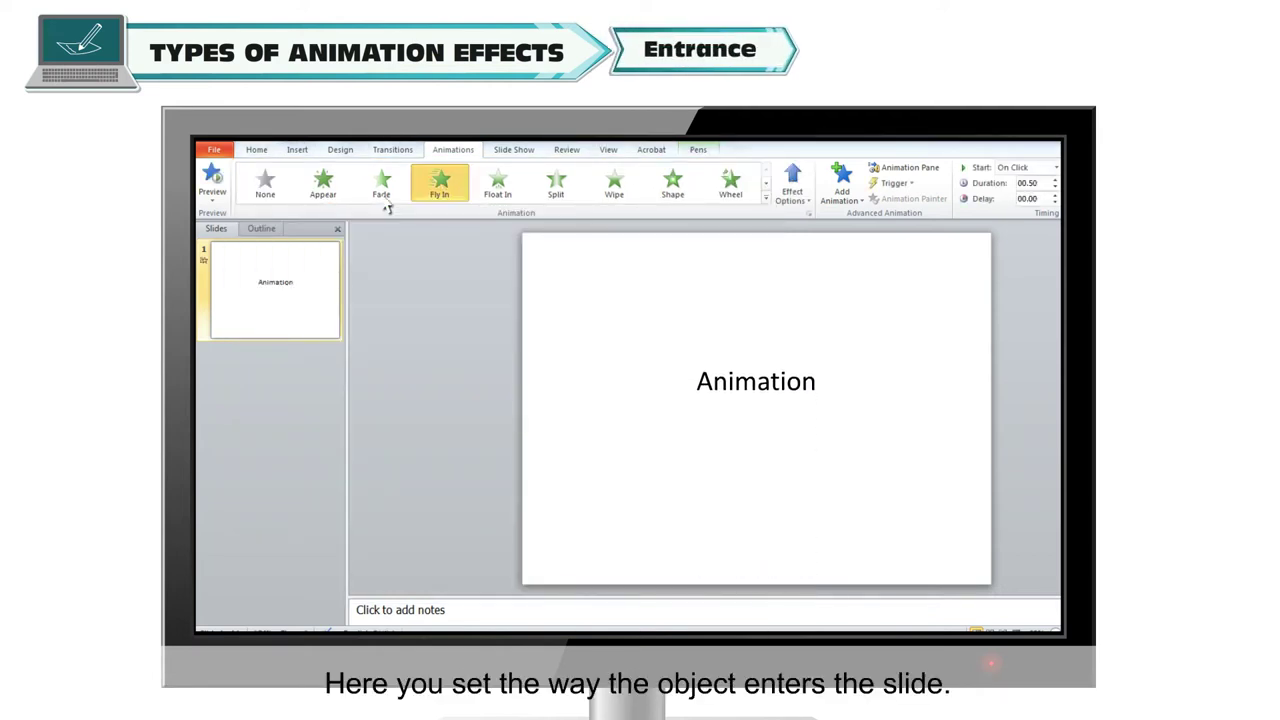
{"action": "left_click", "coordinate": [766, 199]}
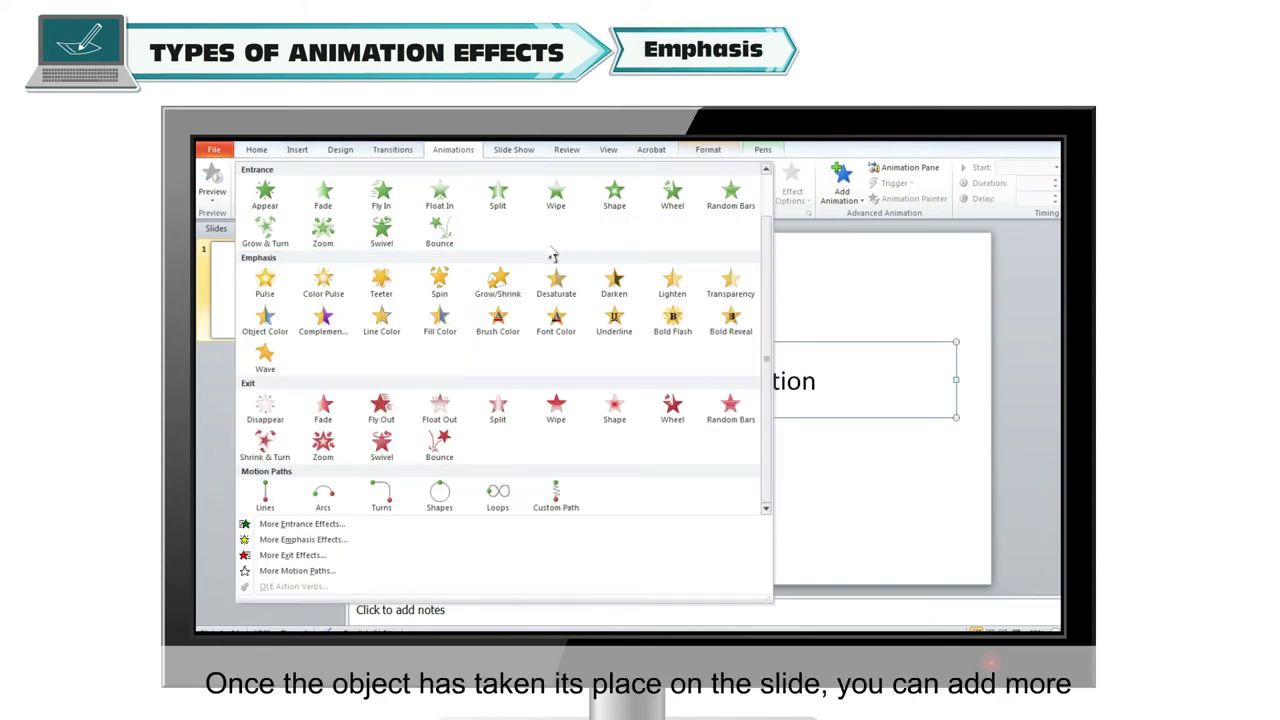
{"action": "left_click", "coordinate": [383, 286]}
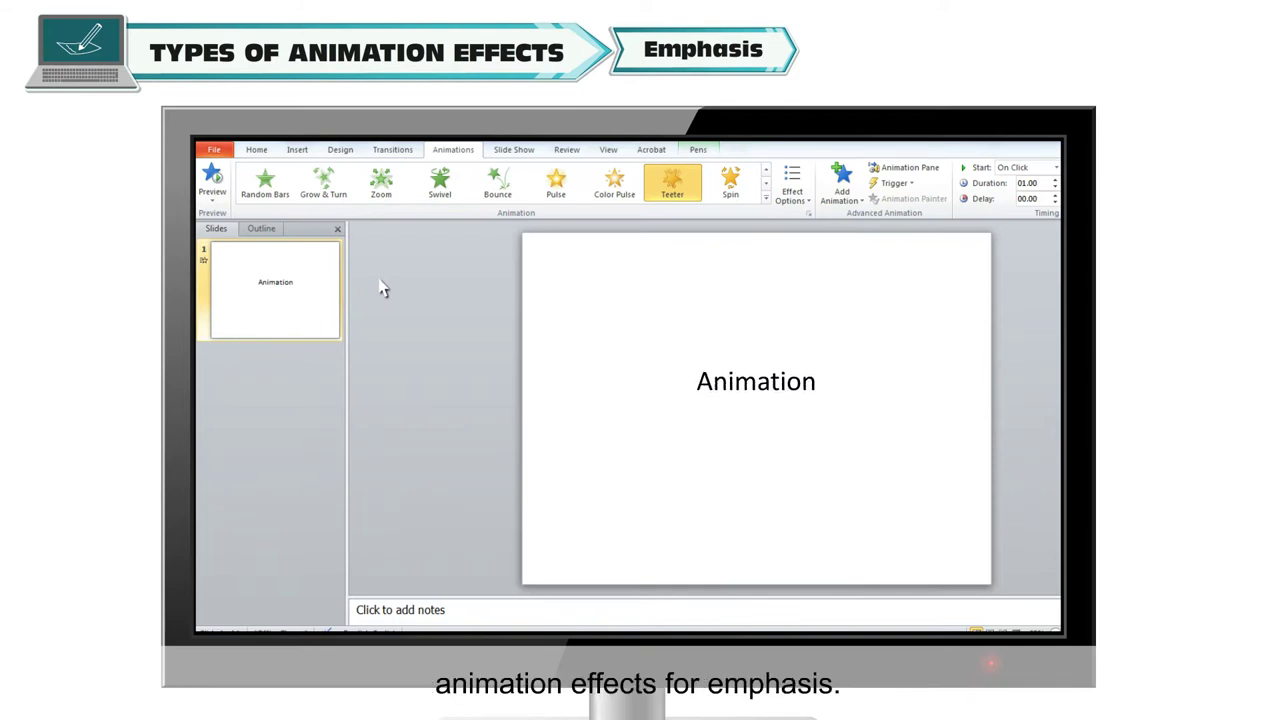
{"action": "left_click", "coordinate": [766, 198]}
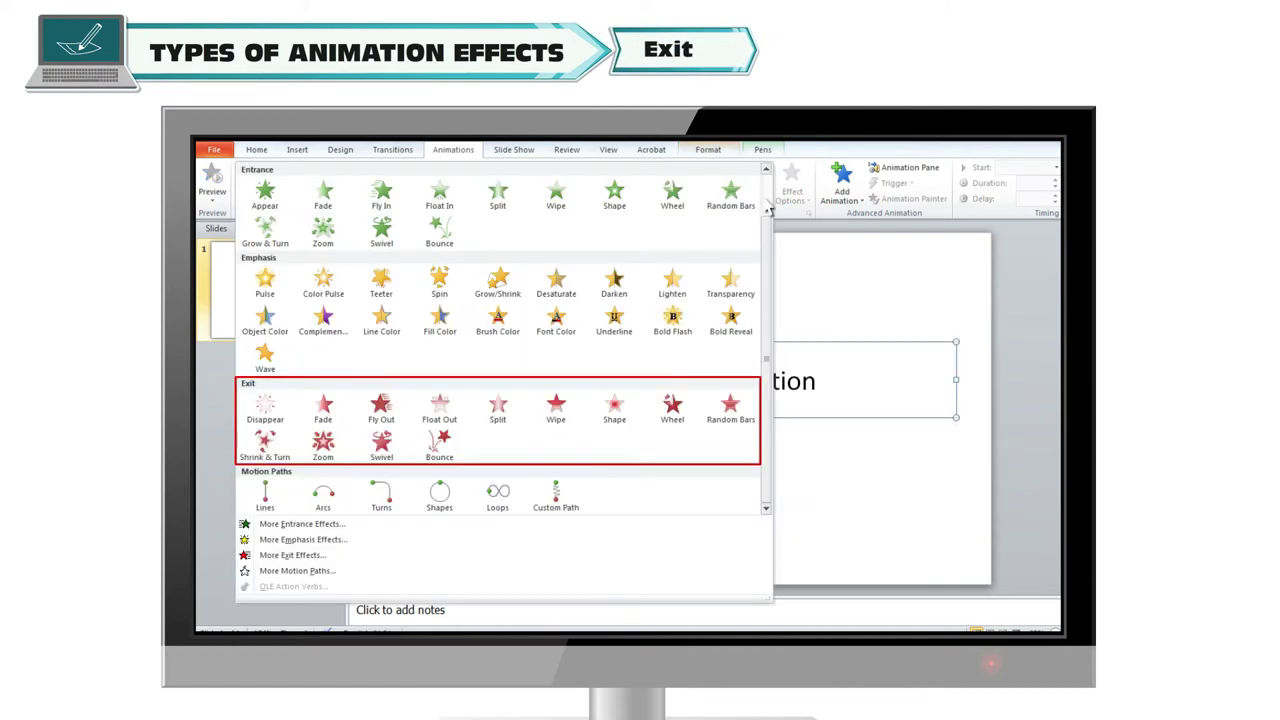
{"action": "left_click", "coordinate": [323, 408]}
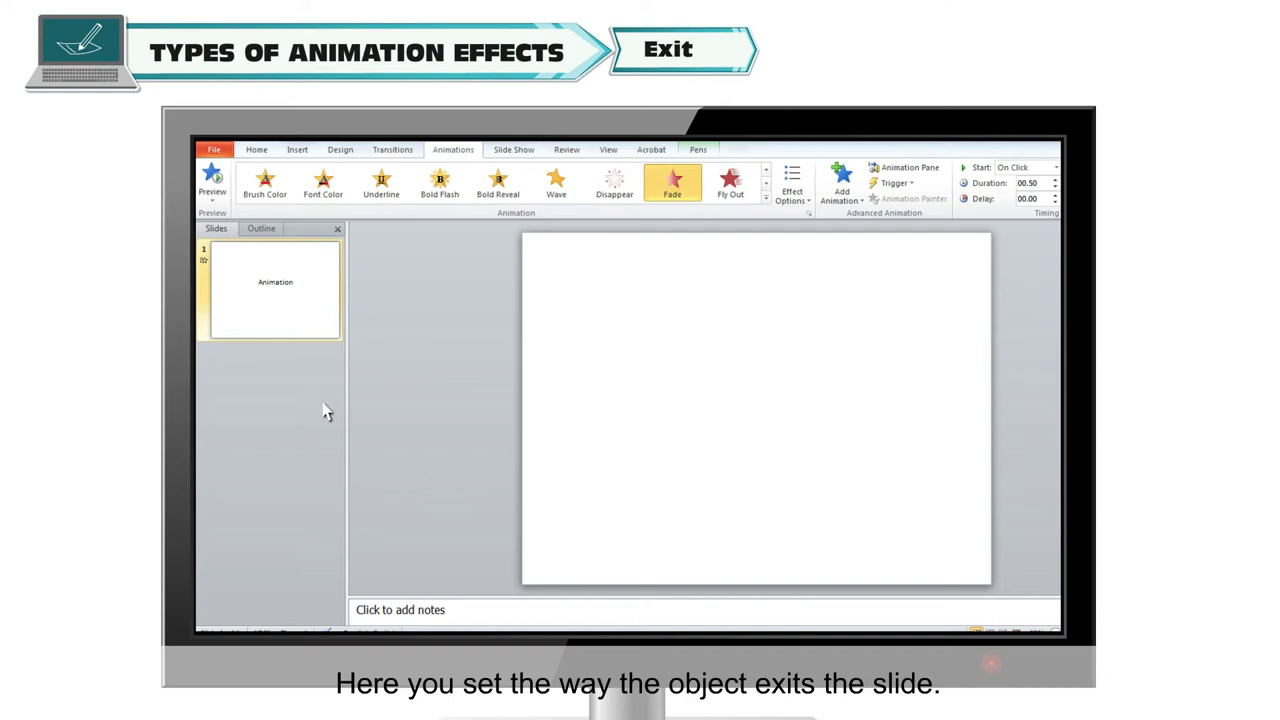
- Apply the Lines motion path, then finish with the Wave emphasis effect
{"action": "left_click", "coordinate": [767, 199]}
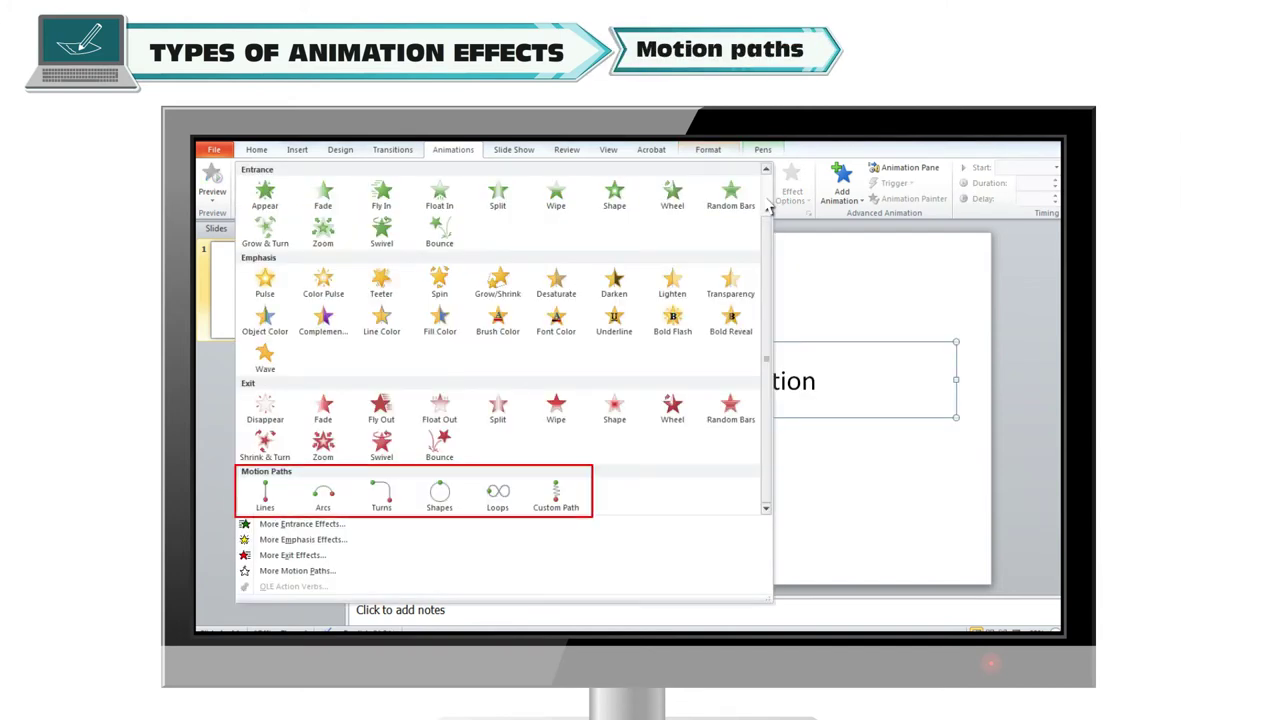
{"action": "left_click", "coordinate": [265, 503]}
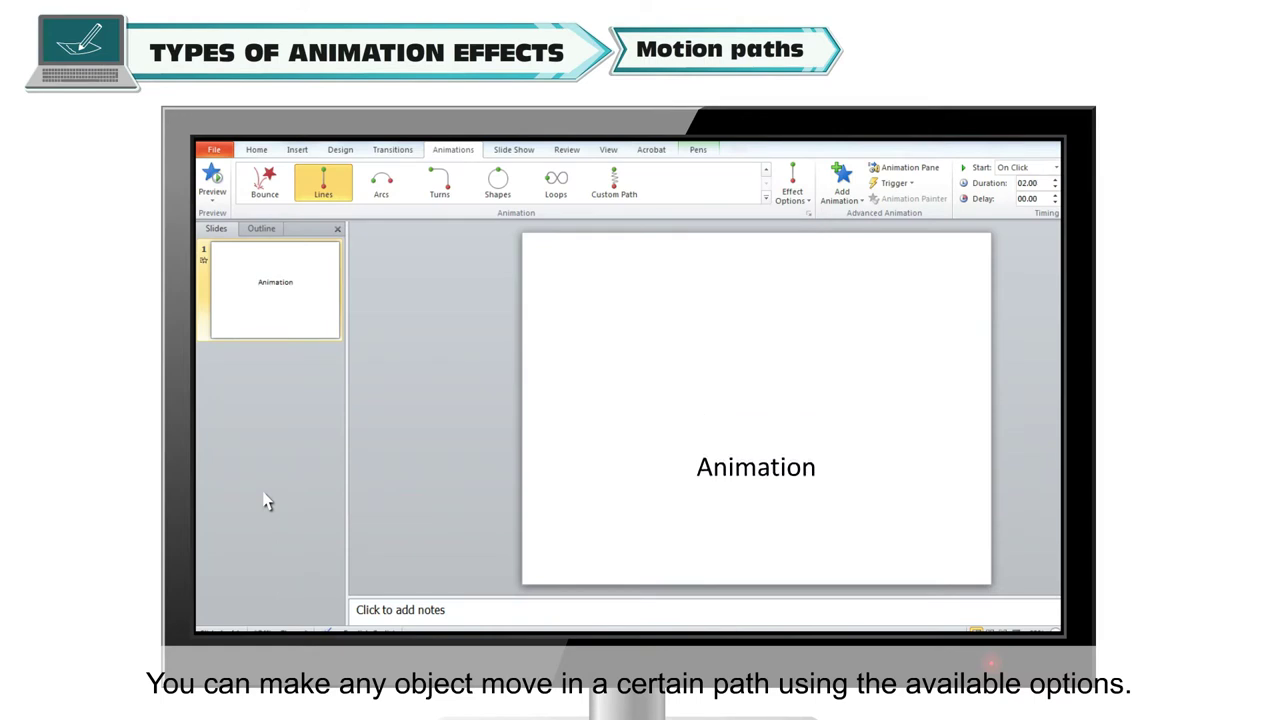
{"action": "left_click", "coordinate": [768, 203]}
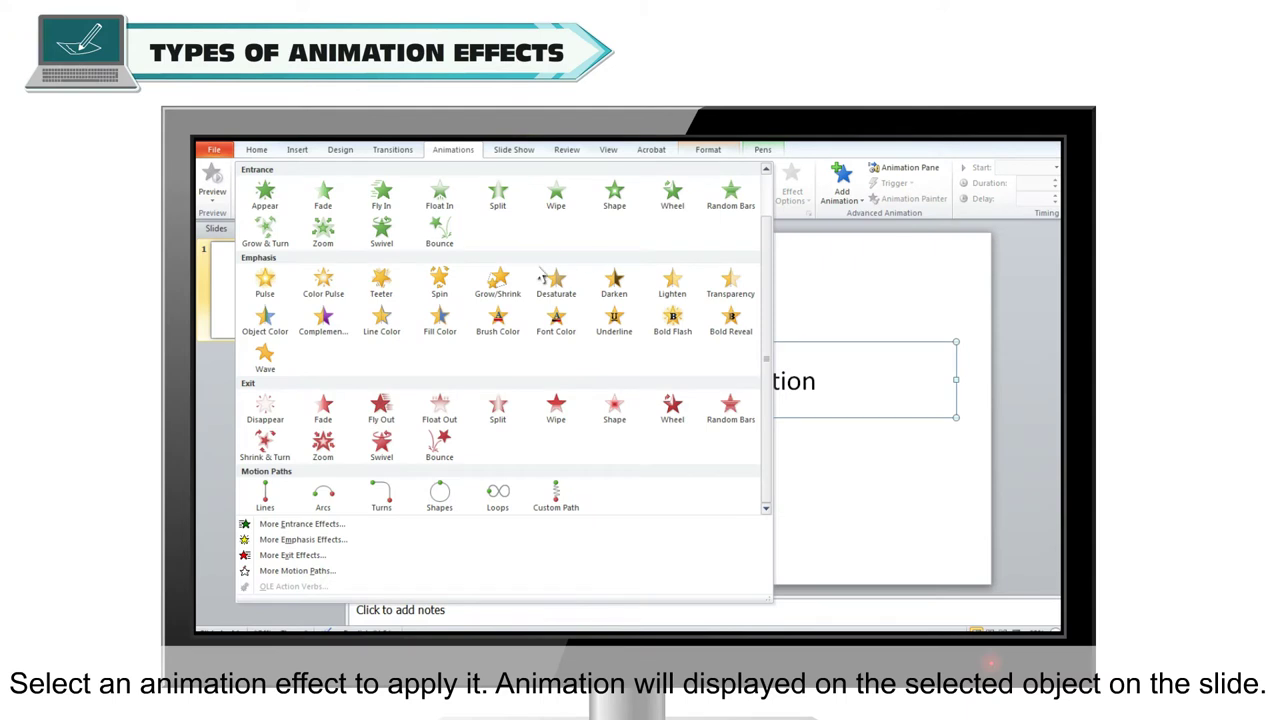
{"action": "left_click", "coordinate": [265, 359]}
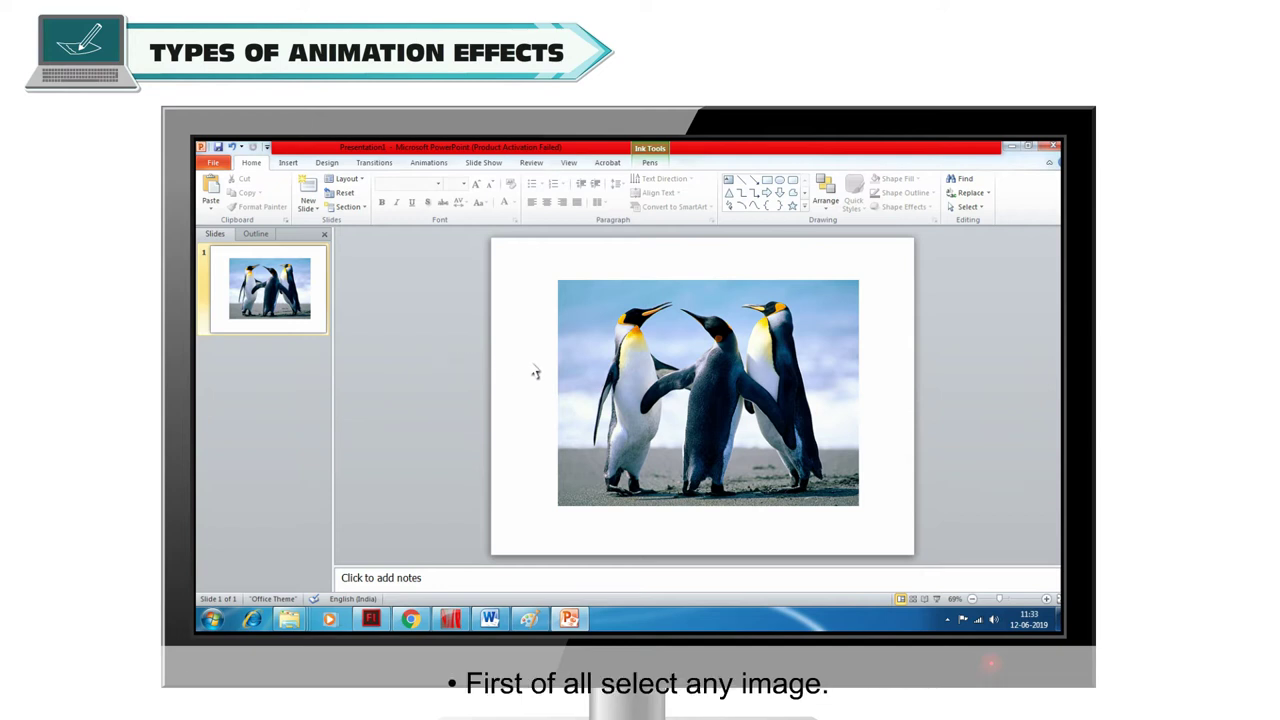
- Animate the penguin picture with Grow & Turn, then add Teeter as a second effect
{"action": "left_click", "coordinate": [680, 390]}
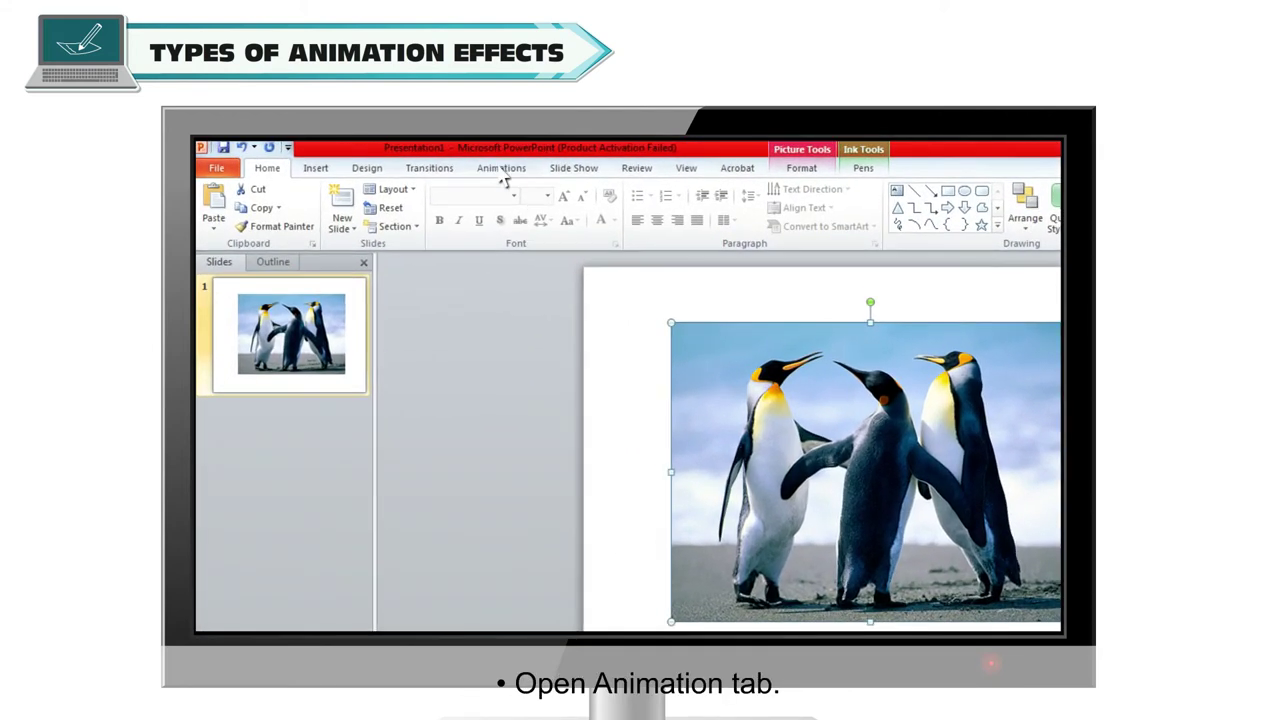
{"action": "left_click", "coordinate": [503, 172]}
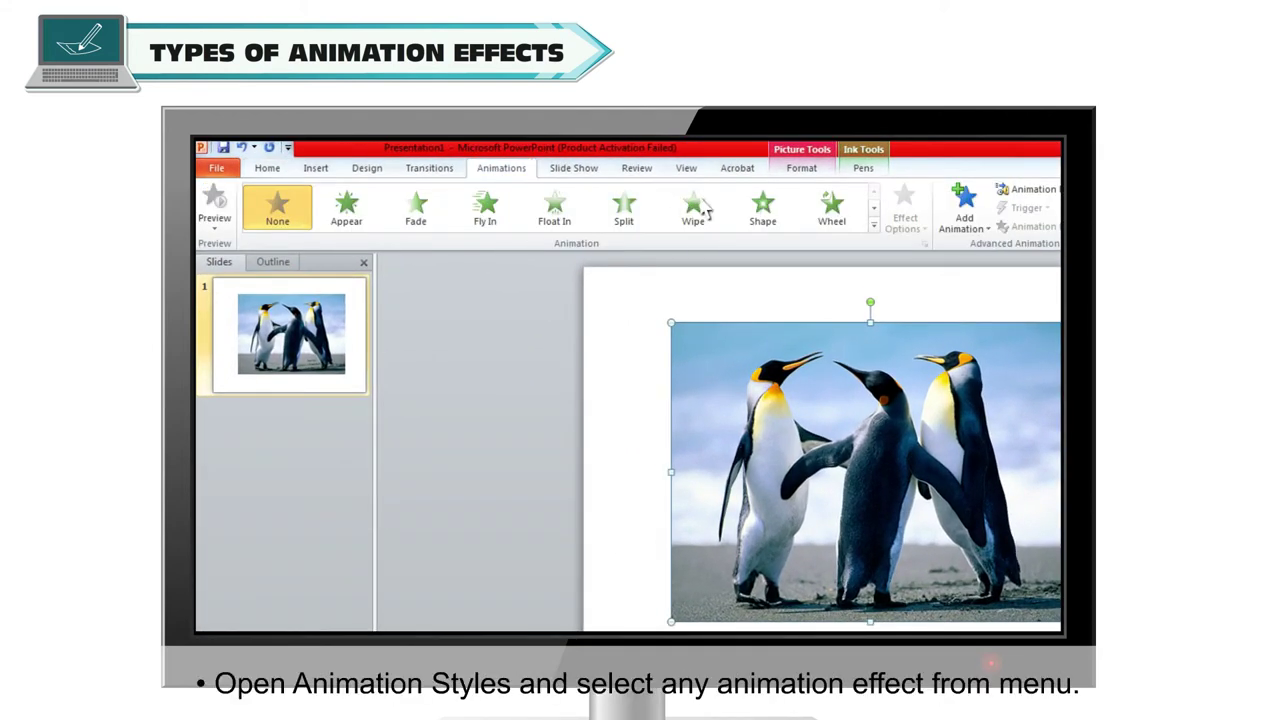
{"action": "left_click", "coordinate": [875, 226]}
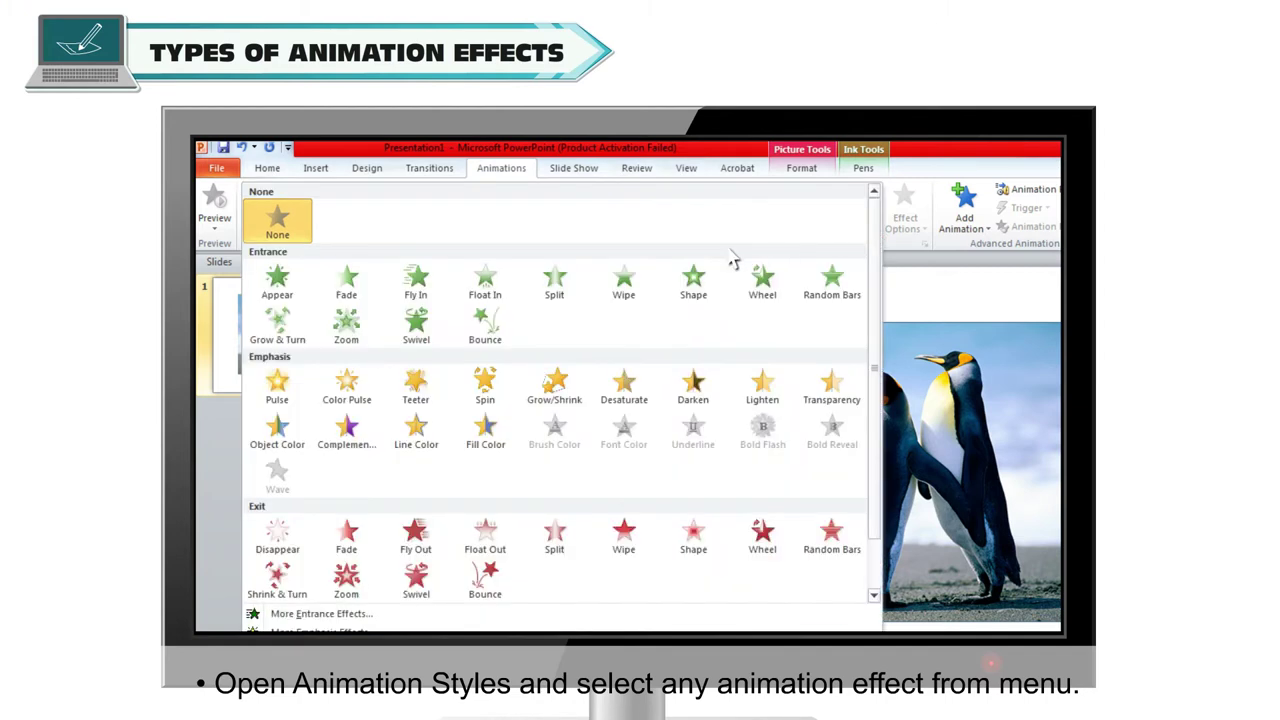
{"action": "left_click", "coordinate": [278, 325]}
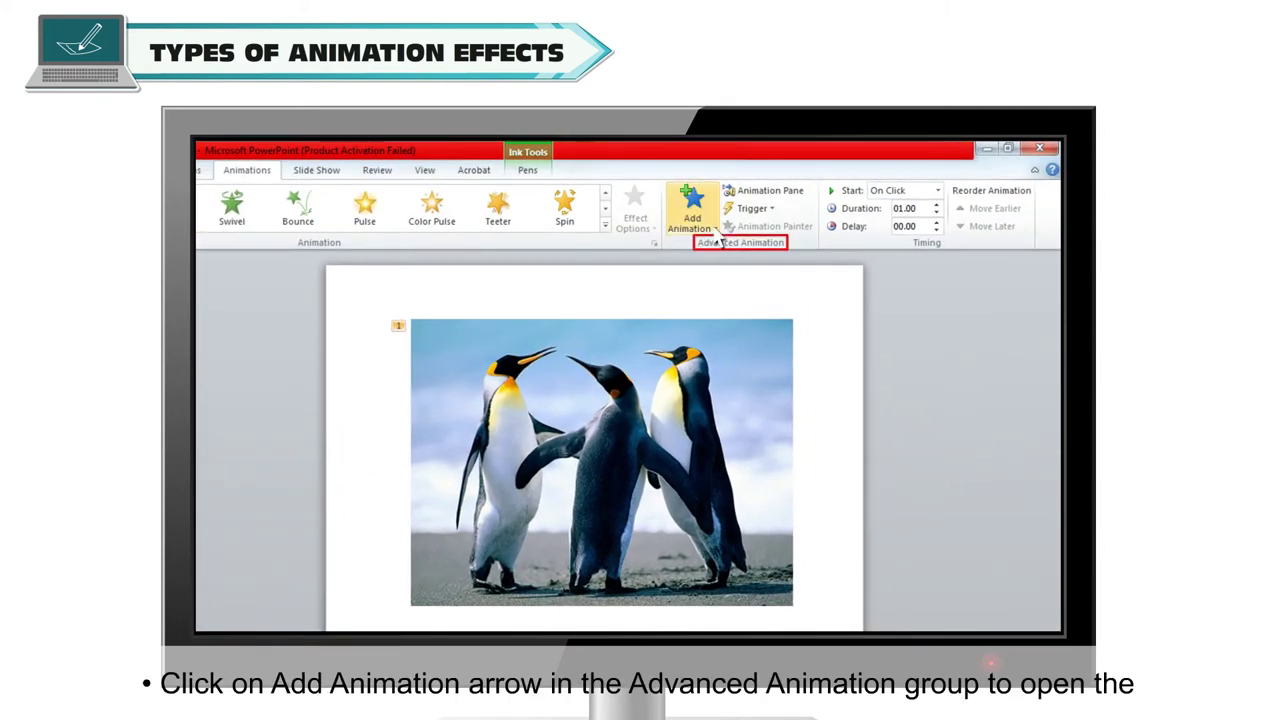
{"action": "left_click", "coordinate": [716, 229]}
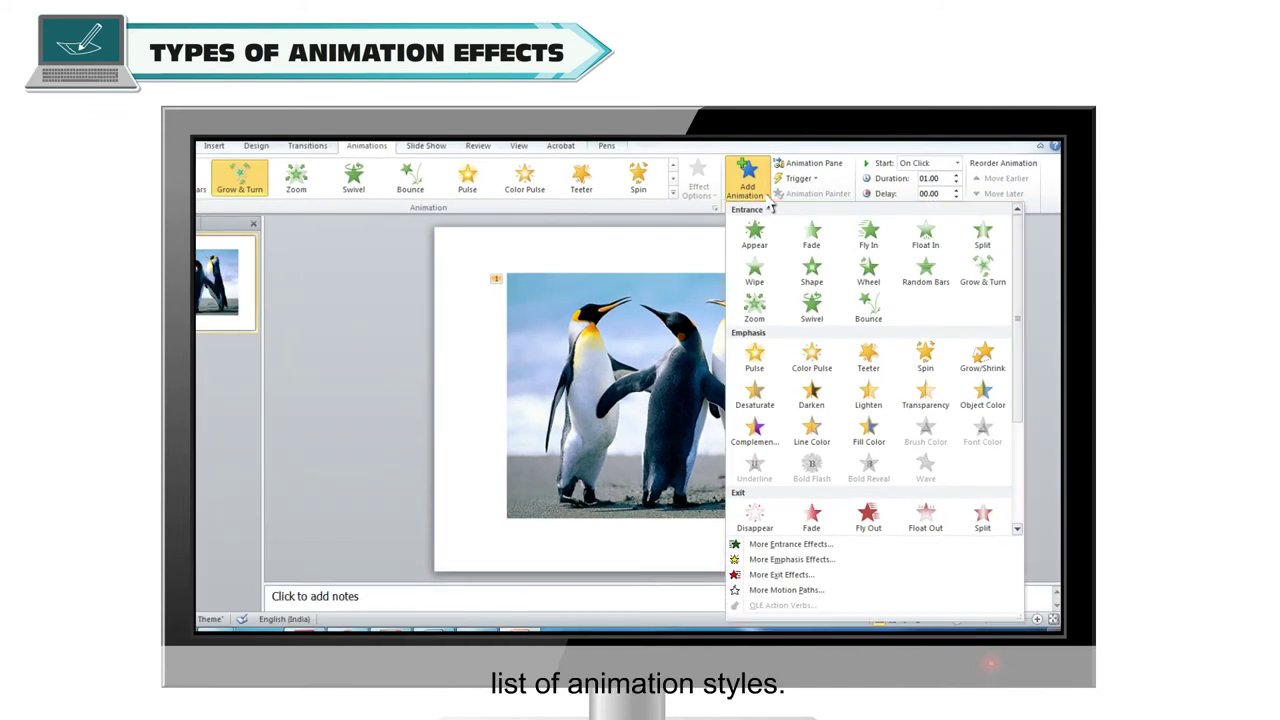
{"action": "left_click", "coordinate": [869, 358]}
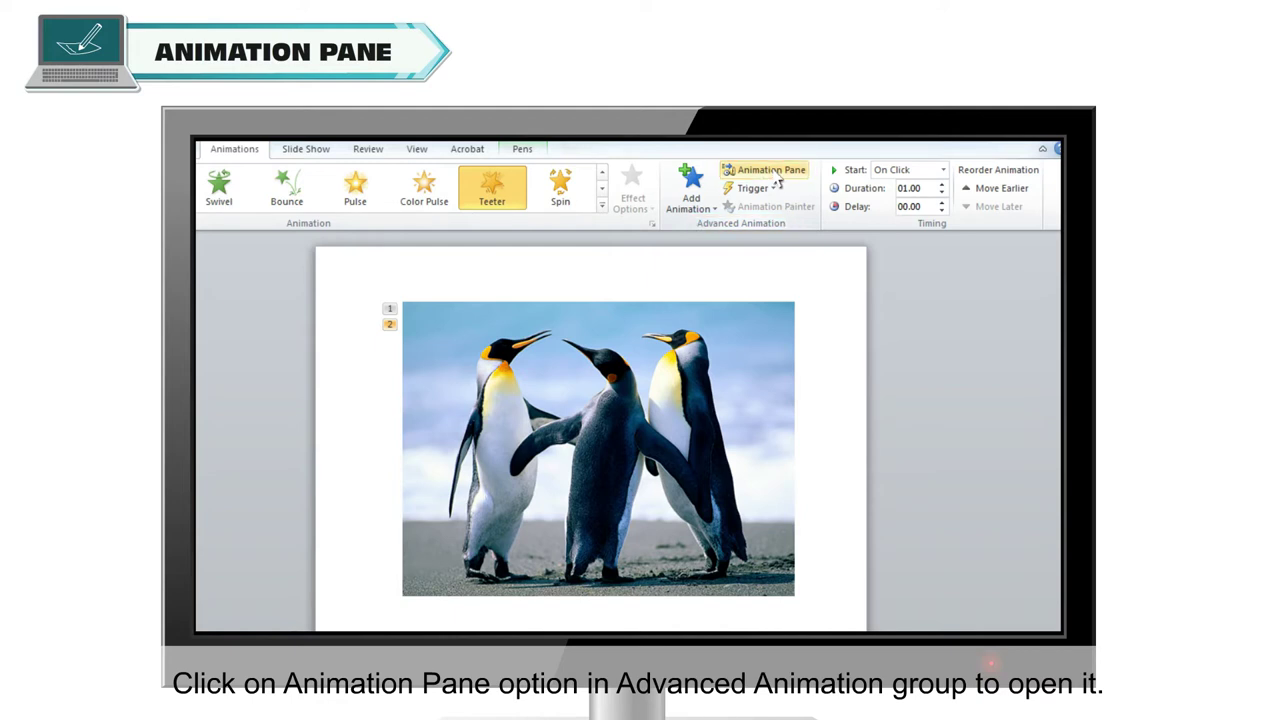
- Open the Animation Pane, play both Picture 4 effects, and move effect 1 later
{"action": "left_click", "coordinate": [777, 172]}
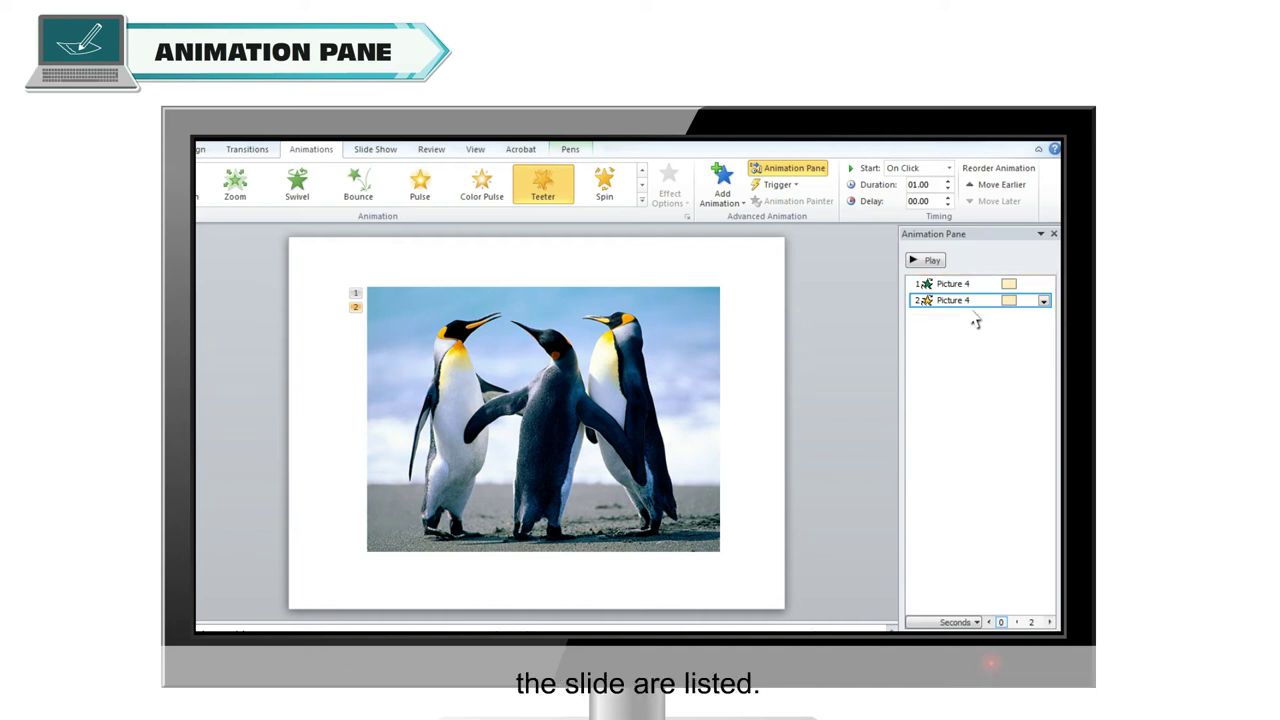
{"action": "left_click", "coordinate": [929, 261]}
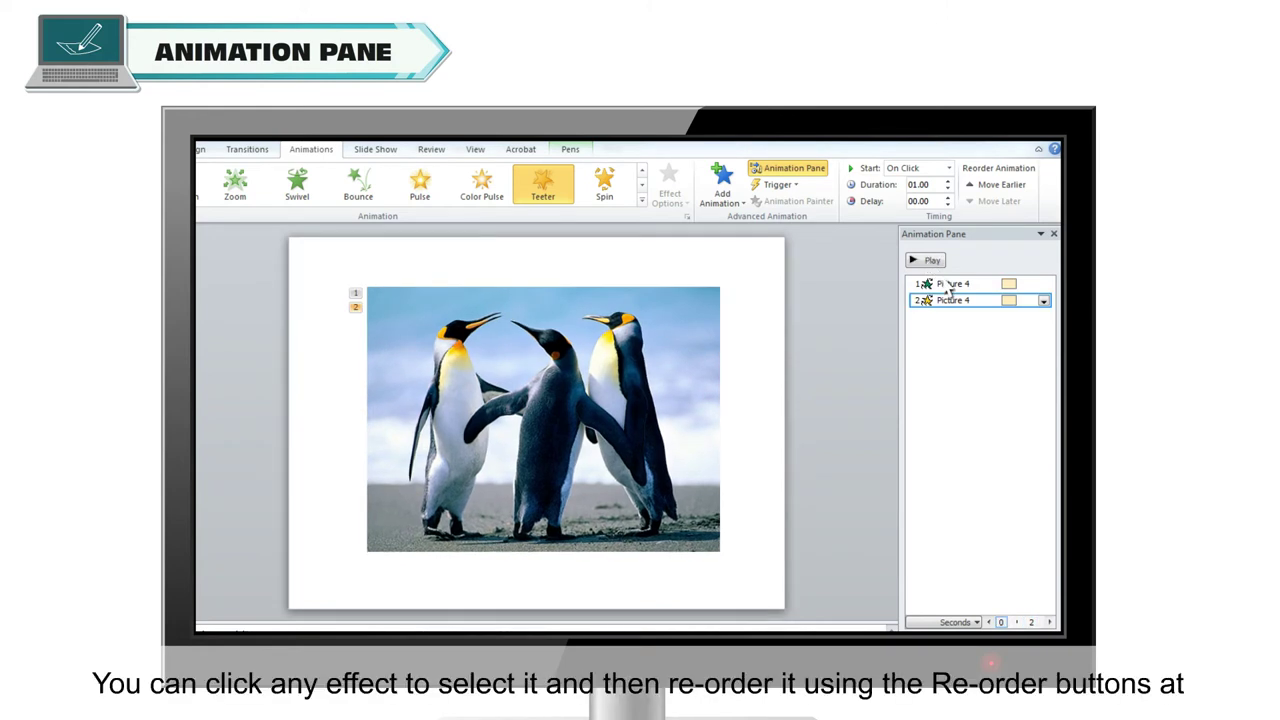
{"action": "left_click", "coordinate": [953, 285]}
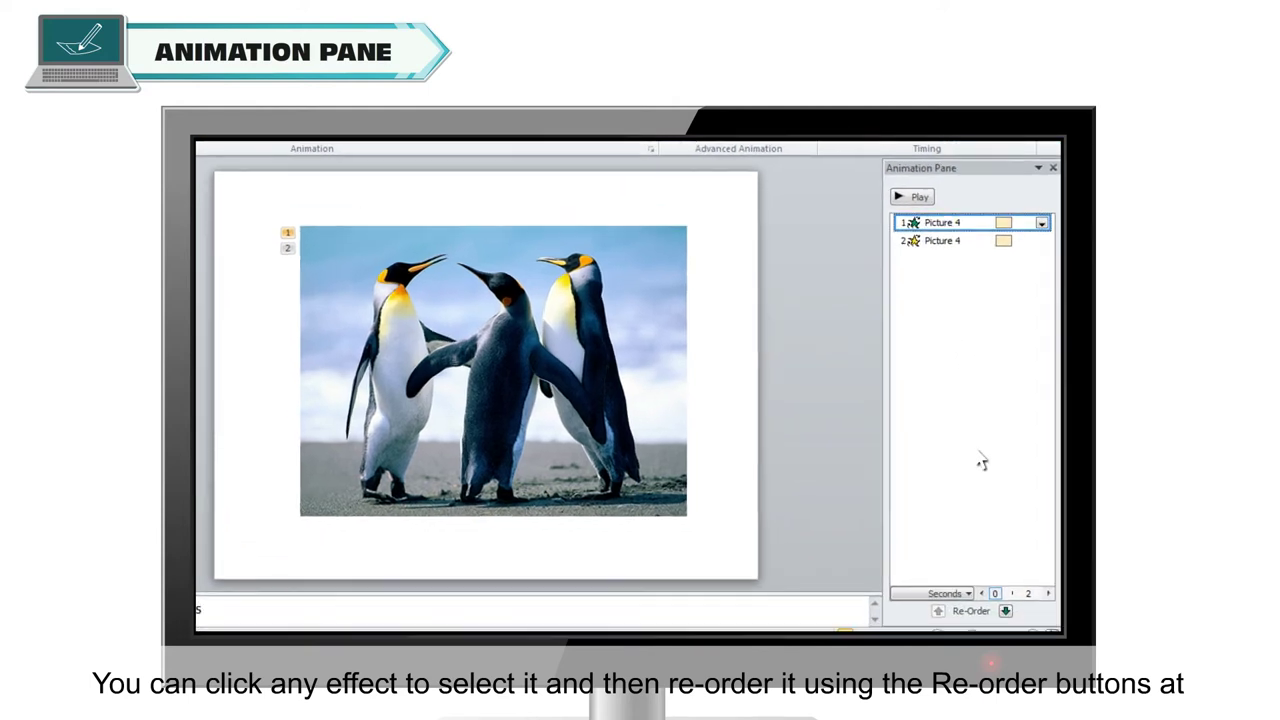
{"action": "left_click", "coordinate": [1004, 599]}
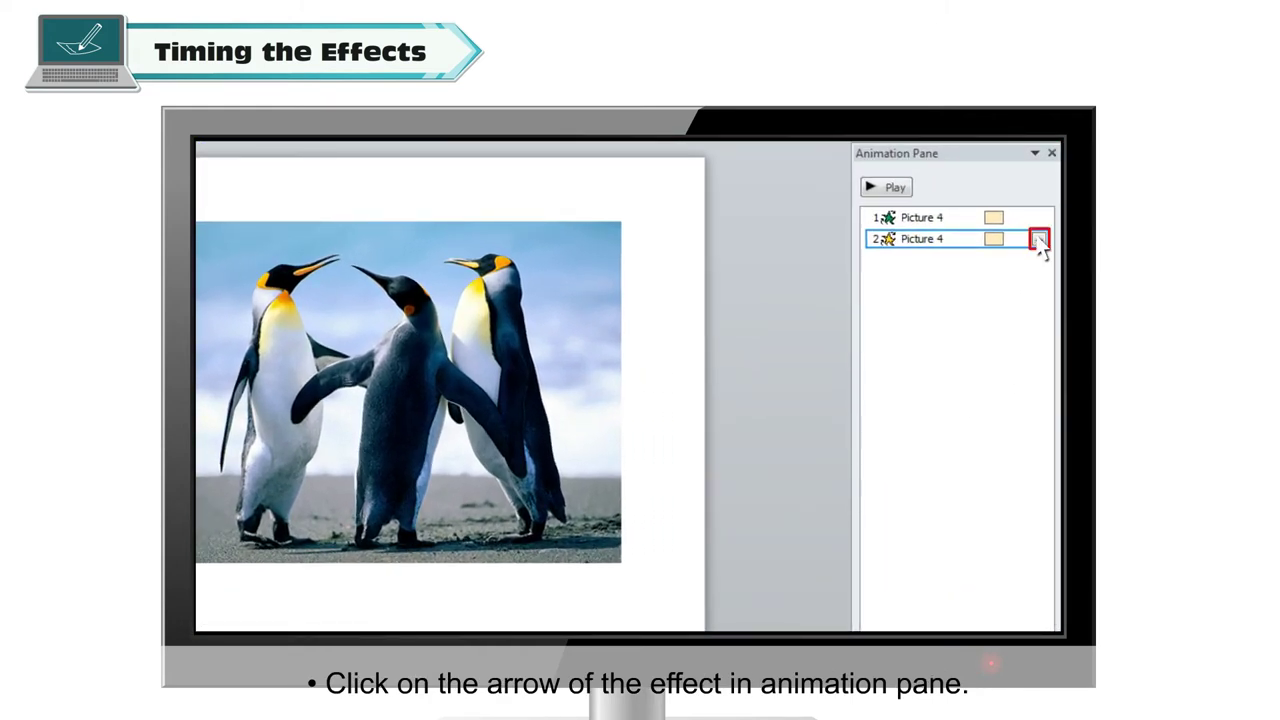
- Give the second Picture 4 effect (Teeter) a 2-second Medium duration in its Timing settings
{"action": "left_click", "coordinate": [1039, 240]}
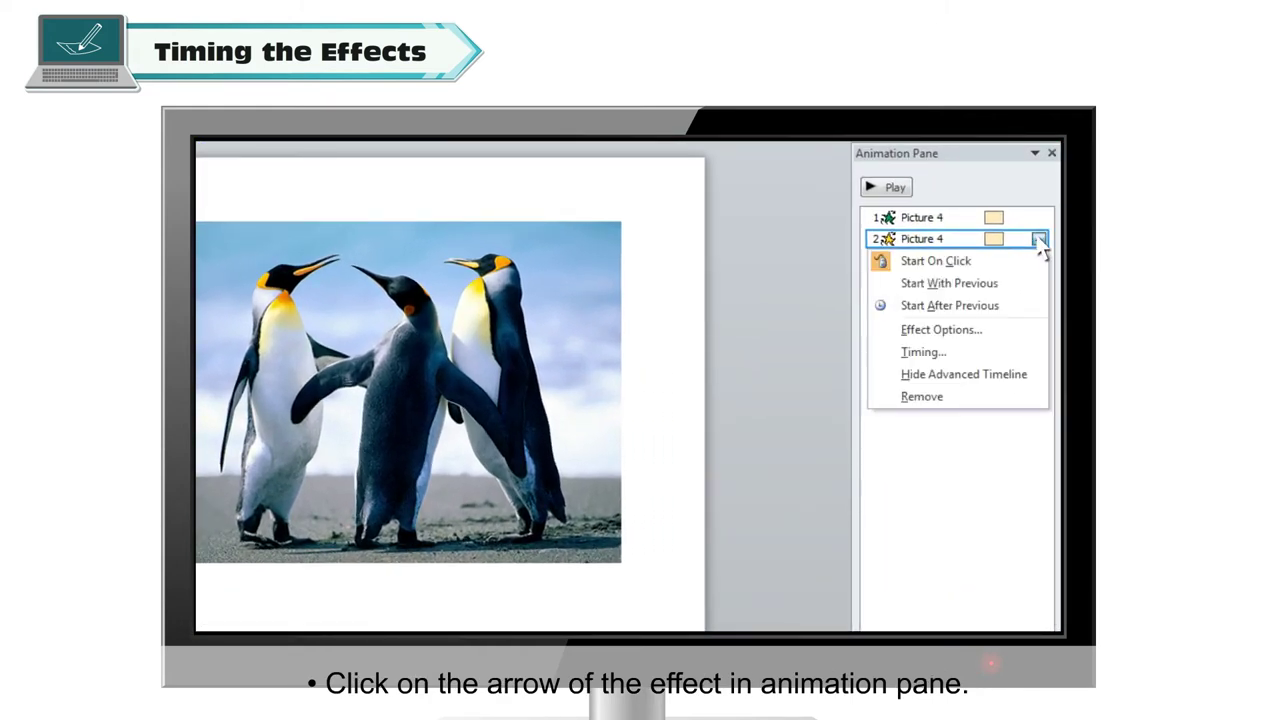
{"action": "left_click", "coordinate": [936, 353]}
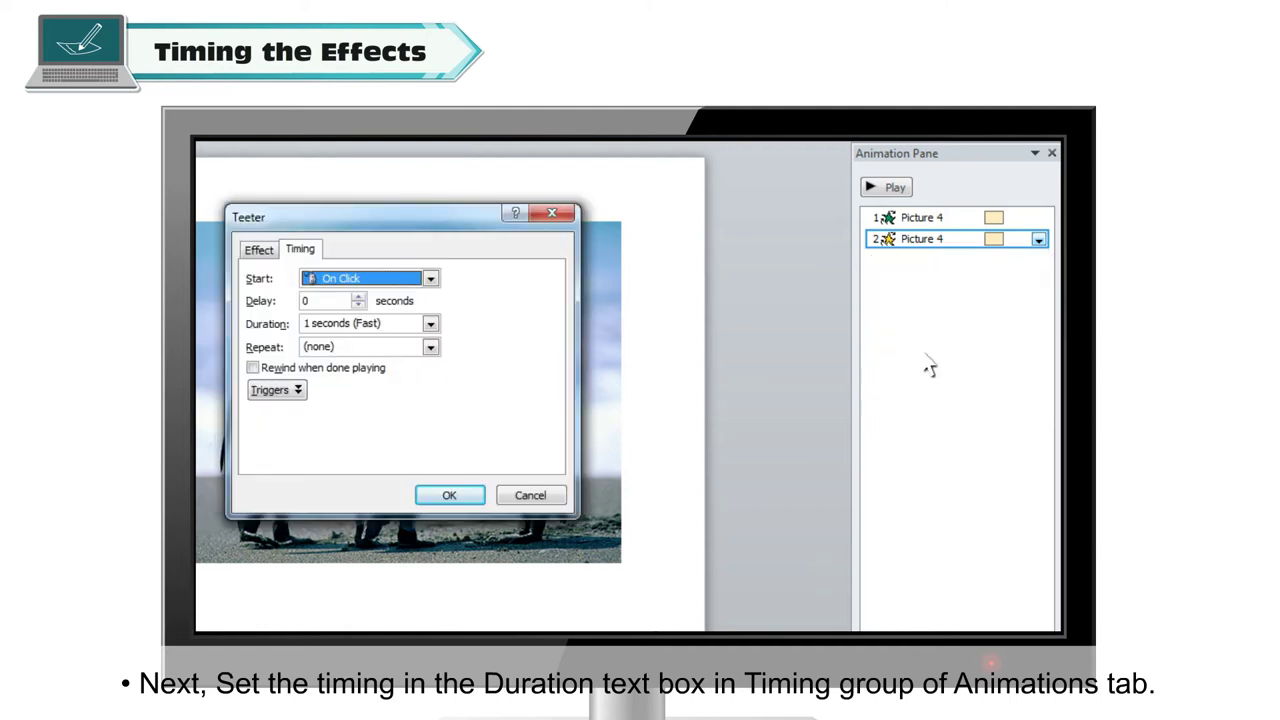
{"action": "left_click", "coordinate": [431, 324]}
{"action": "left_click", "coordinate": [345, 368]}
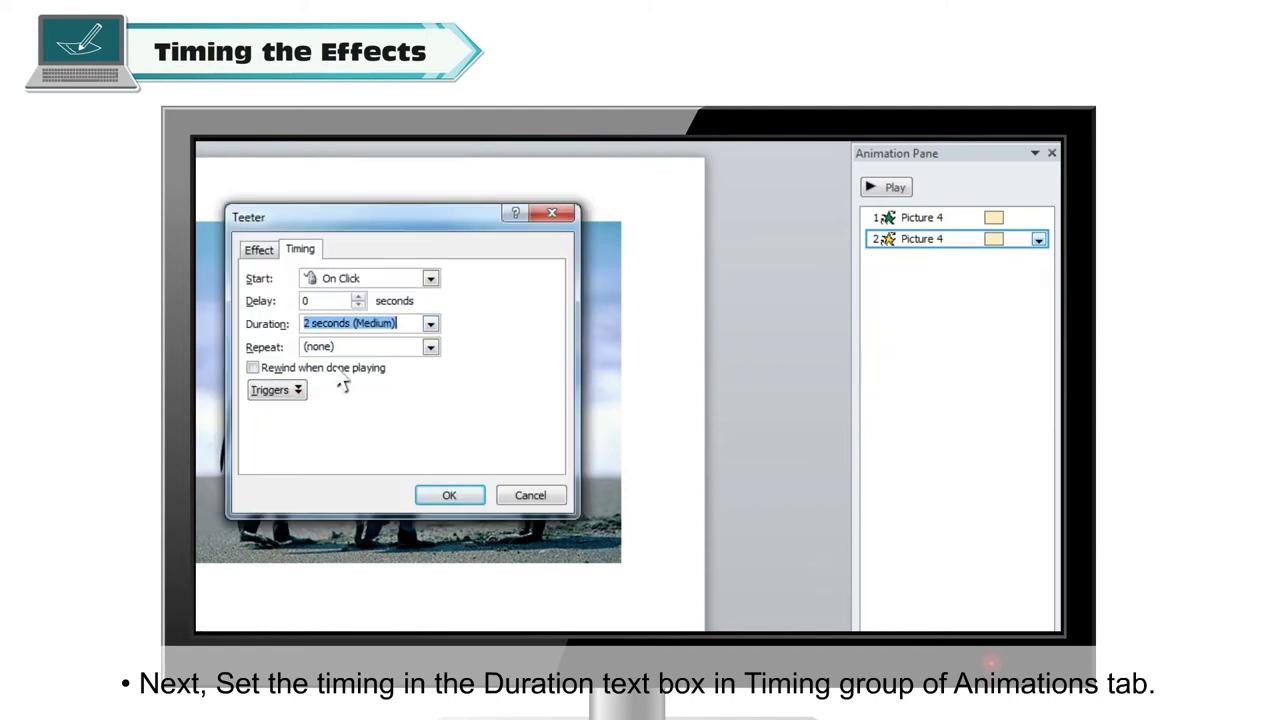
{"action": "left_click", "coordinate": [449, 495]}
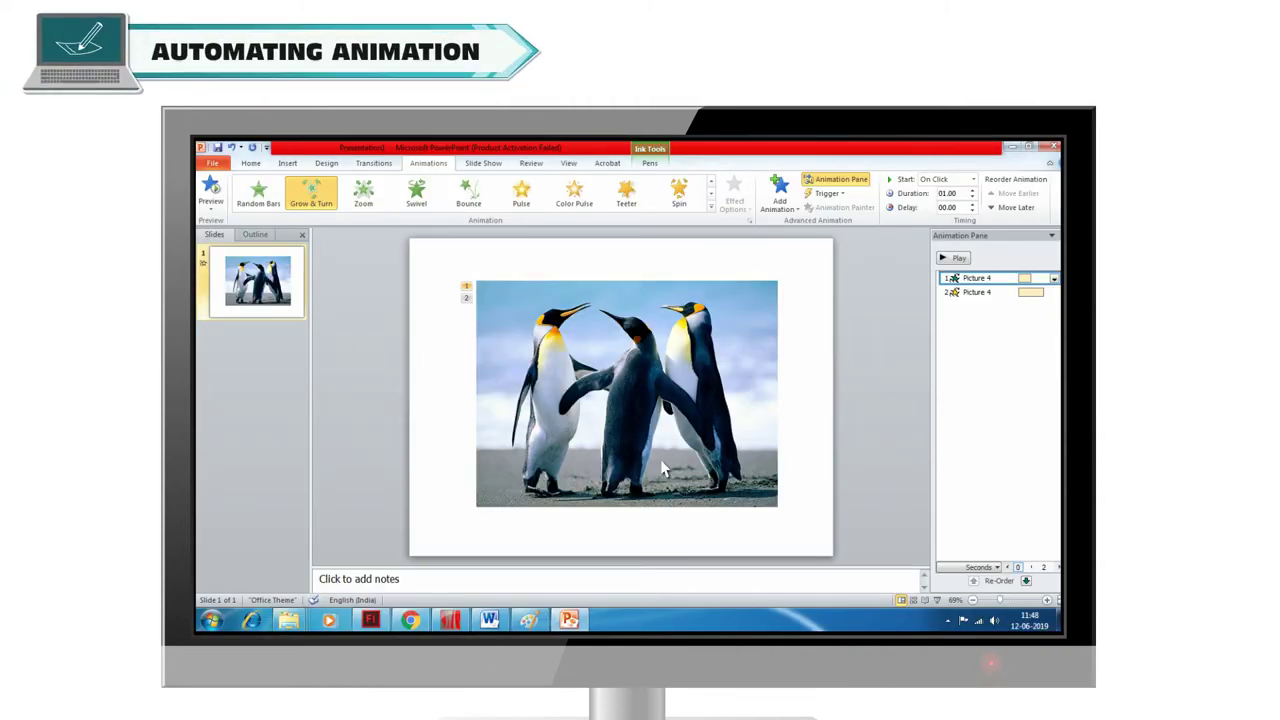
- Preview the slide show, then set the first effect's Start to After Previous
{"action": "key", "text": "F5"}
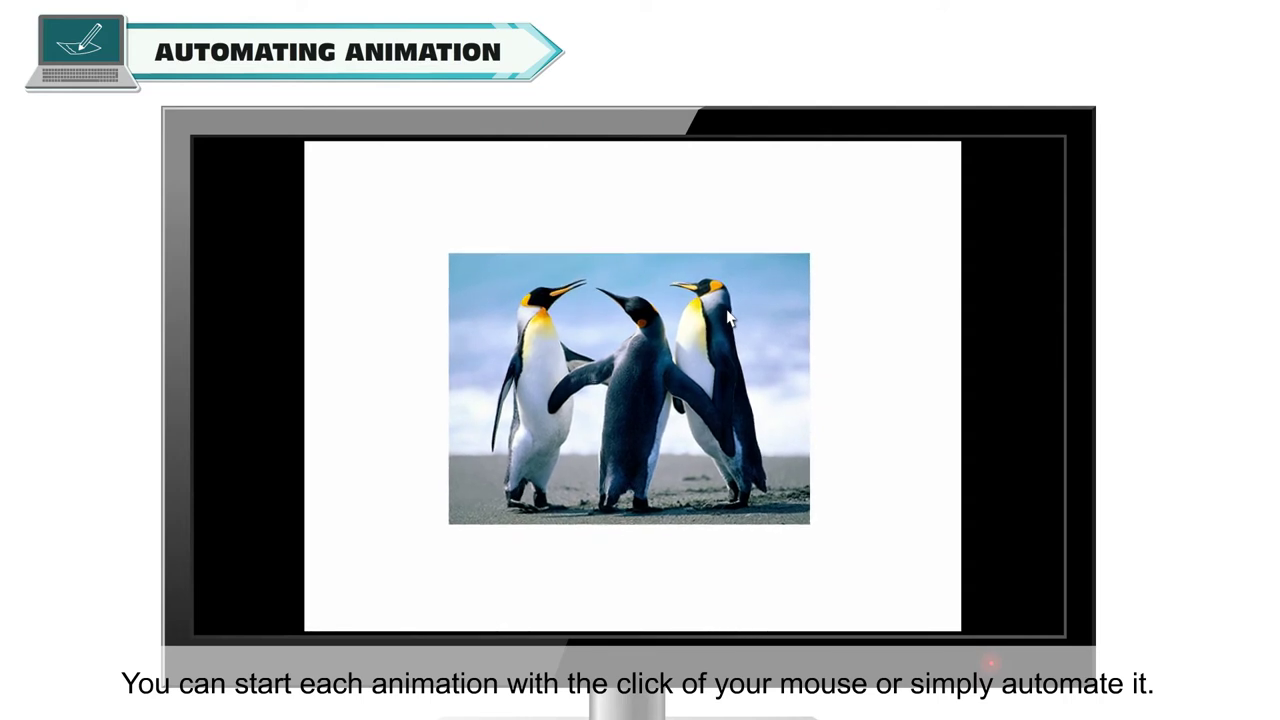
{"action": "key", "text": "Escape"}
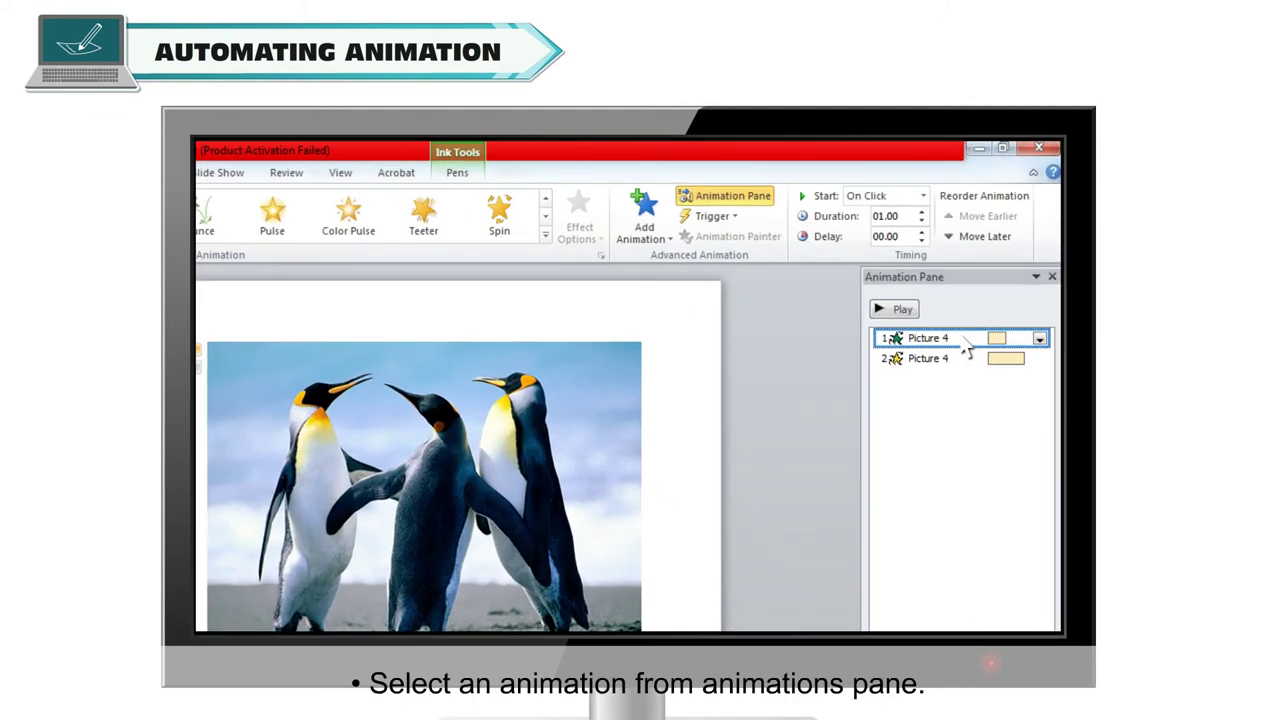
{"action": "left_click", "coordinate": [924, 197]}
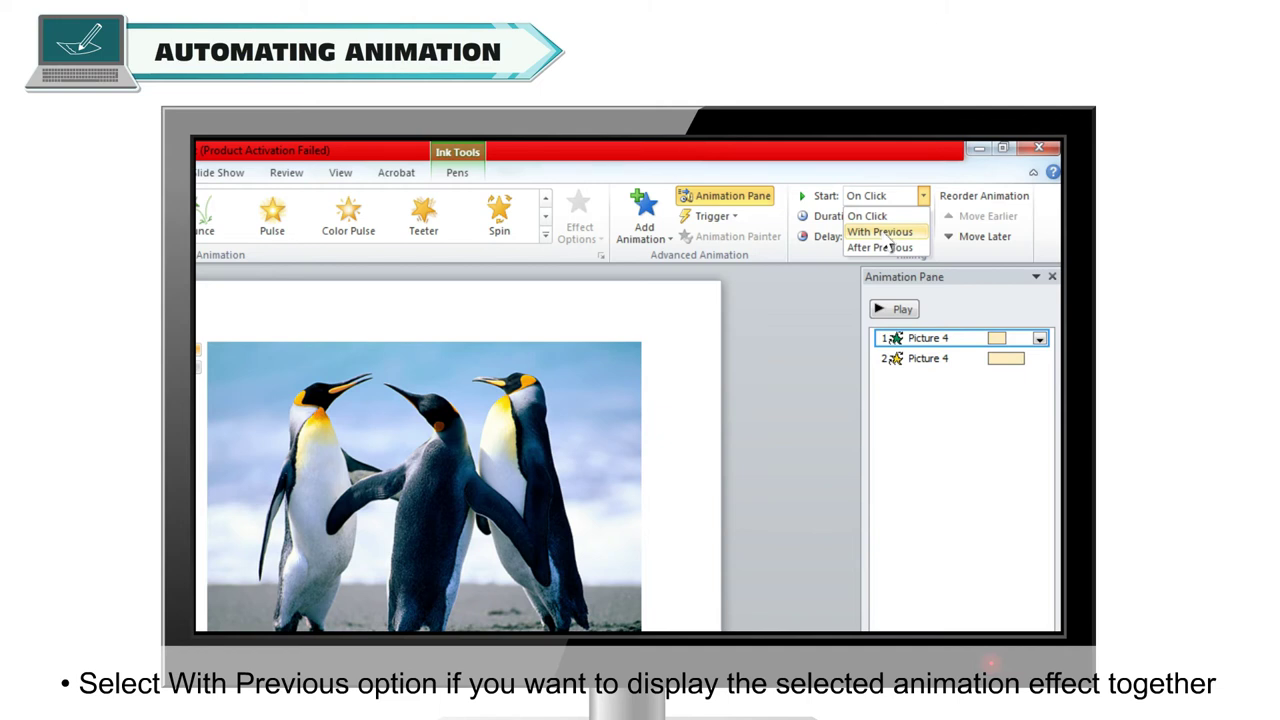
{"action": "left_click", "coordinate": [889, 236]}
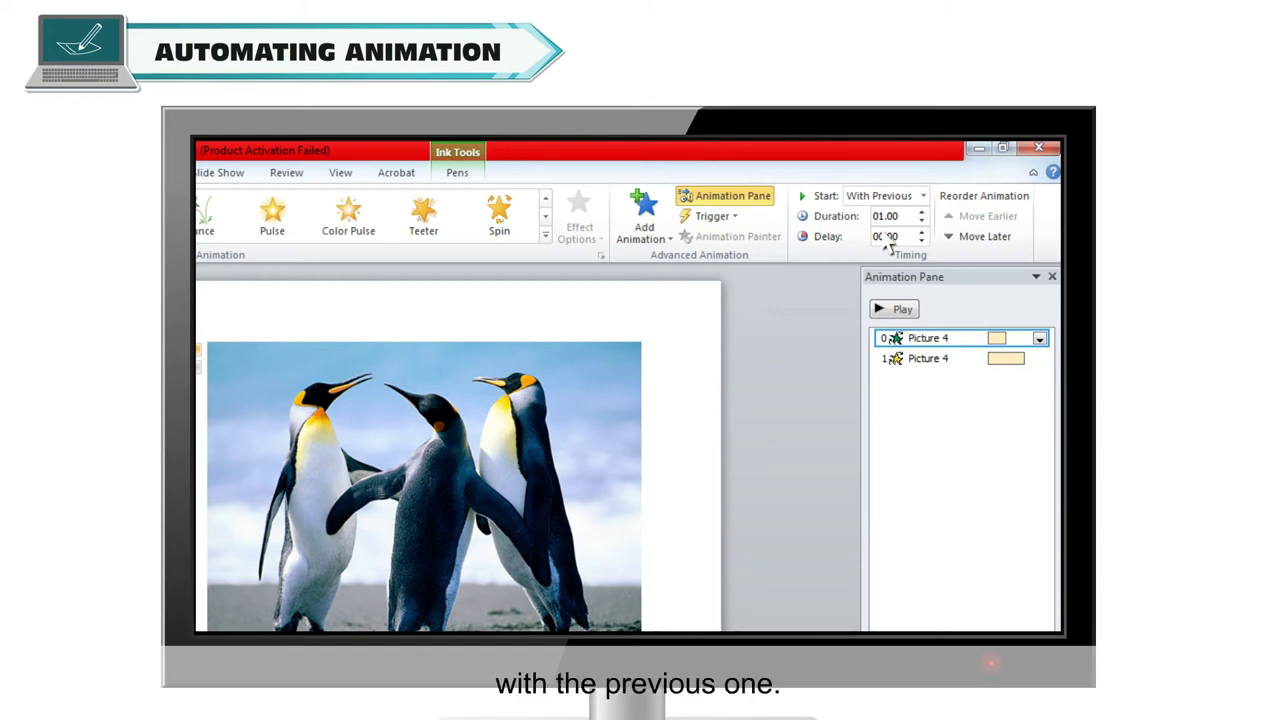
{"action": "left_click", "coordinate": [924, 197]}
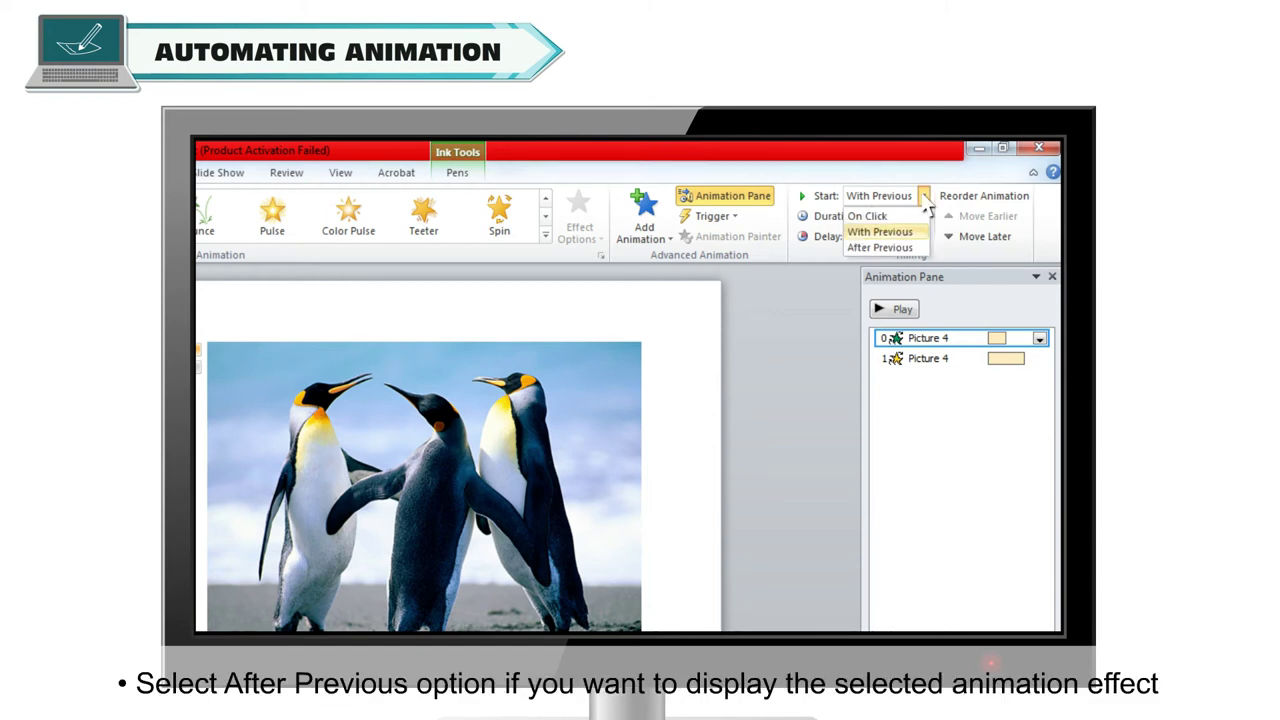
{"action": "left_click", "coordinate": [885, 248]}
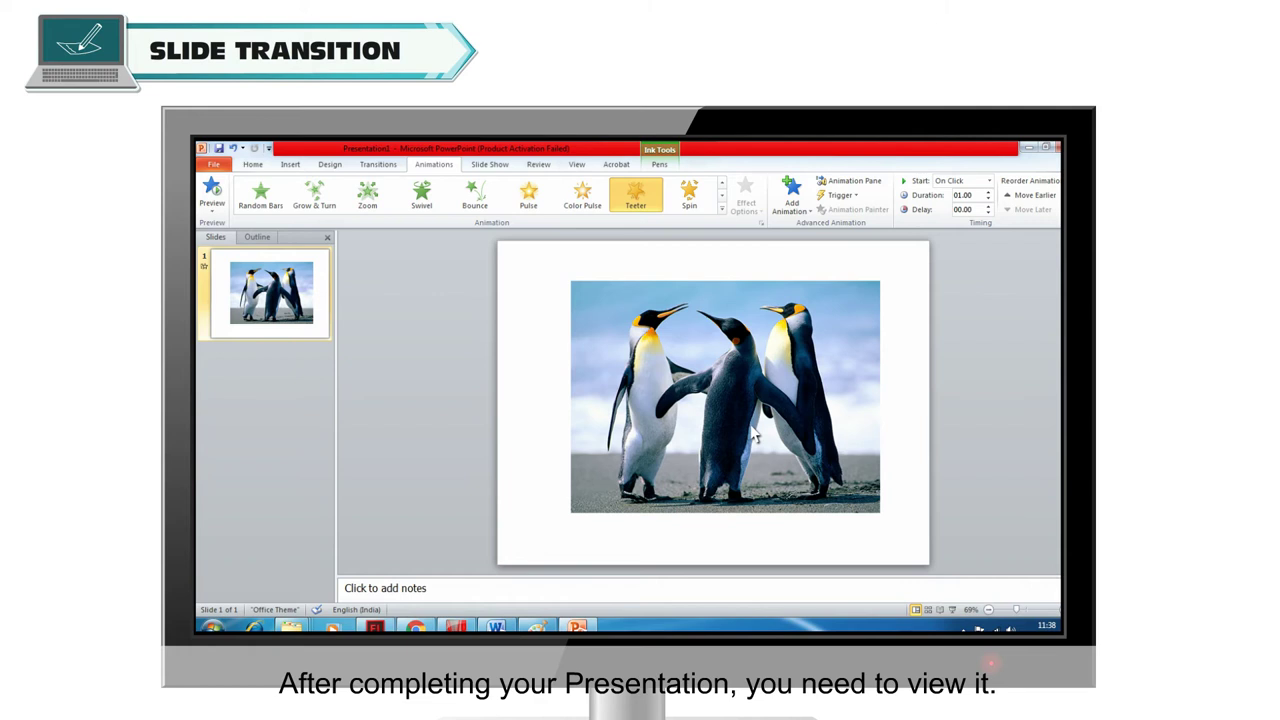
- Run and exit the penguin slide show, then expand the Transitions gallery
{"action": "key", "text": "F5"}
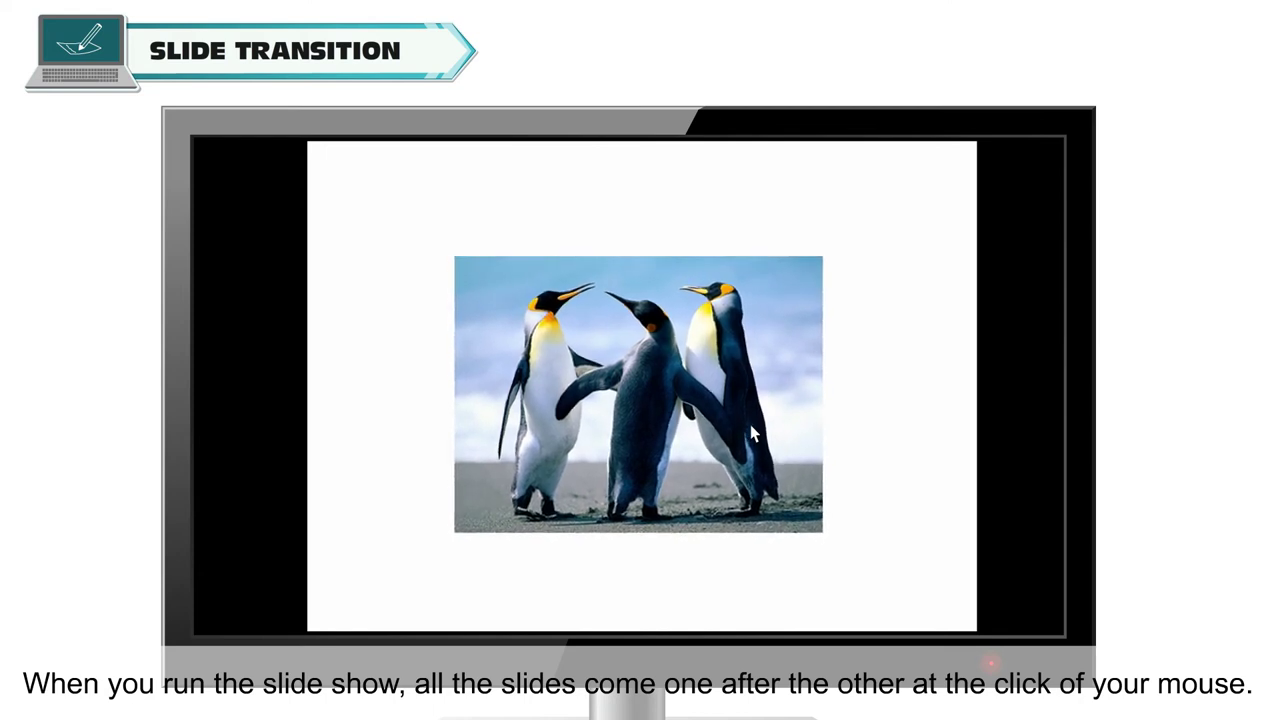
{"action": "key", "text": "Escape"}
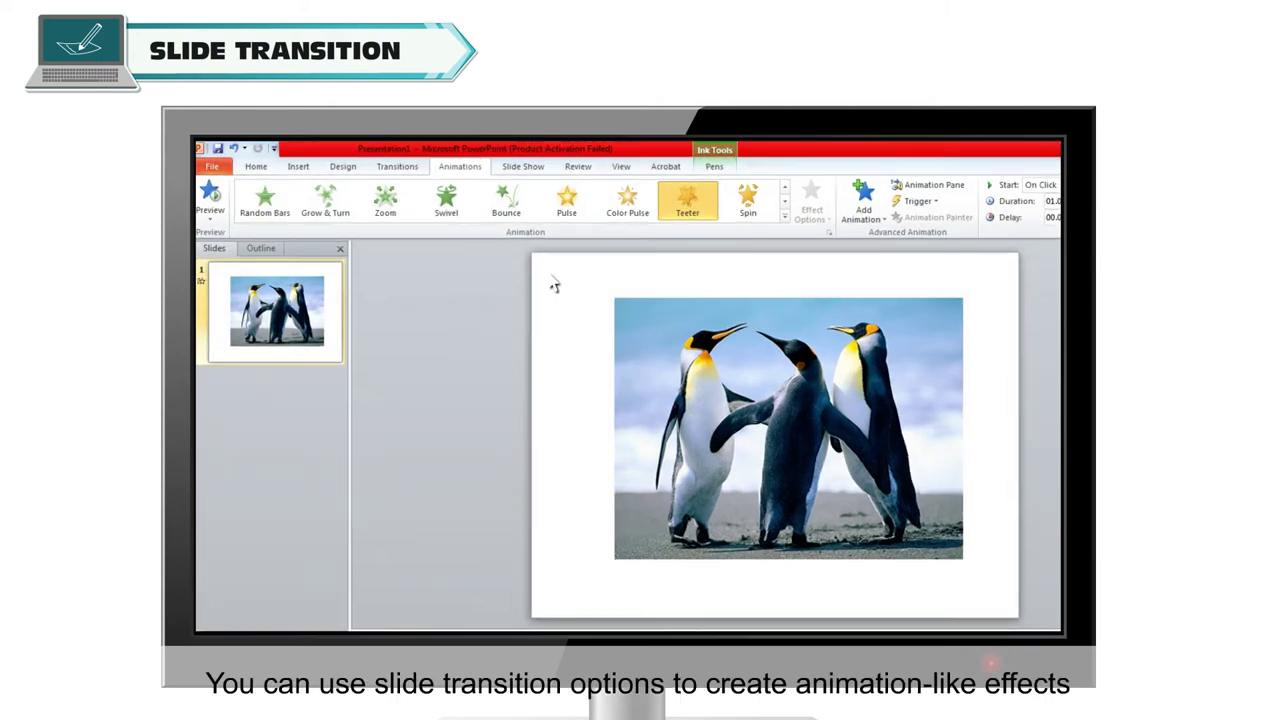
{"action": "left_click", "coordinate": [435, 180]}
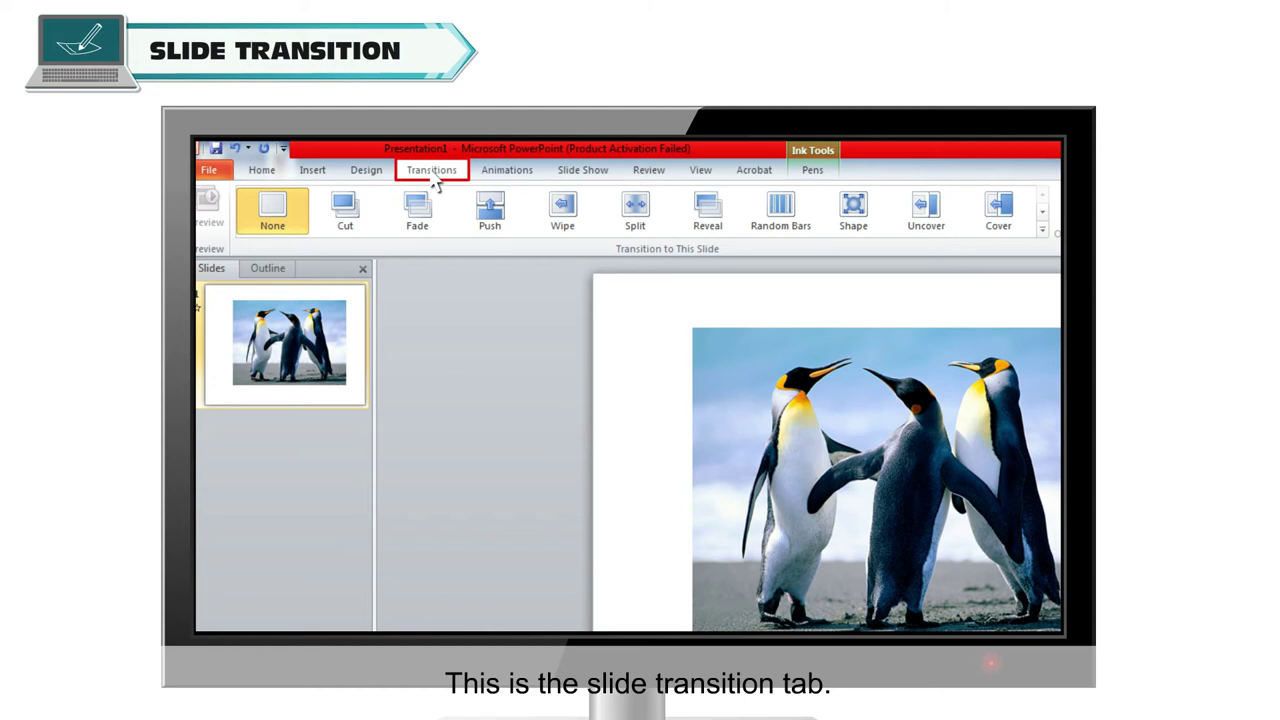
{"action": "left_click", "coordinate": [1042, 230]}
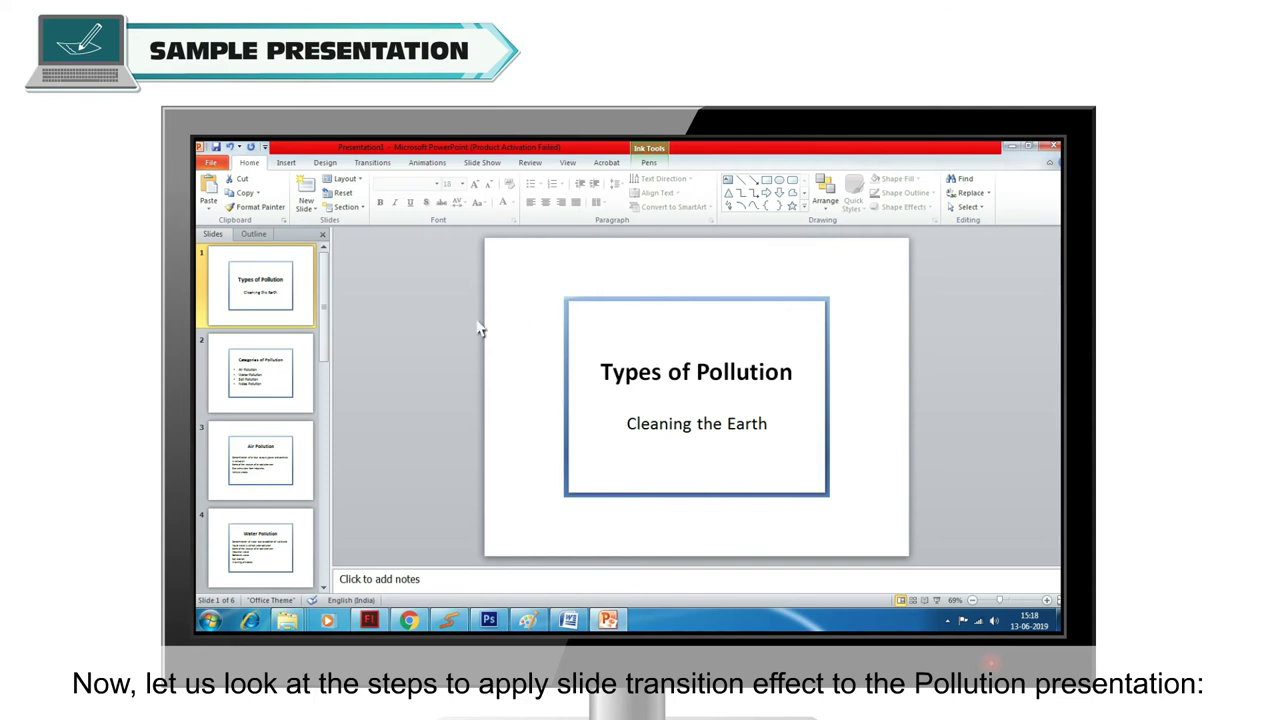
- Give the Categories of Pollution slide a Push transition lasting 02.00
{"action": "left_click", "coordinate": [259, 375]}
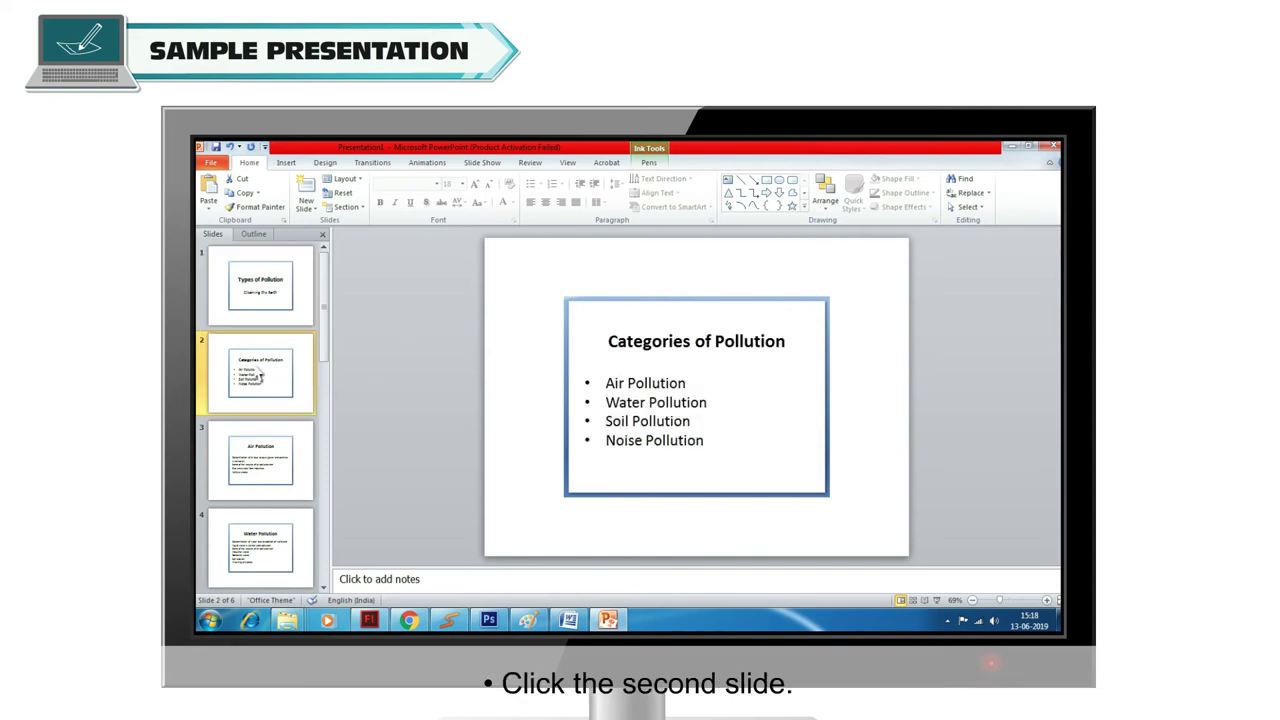
{"action": "left_click", "coordinate": [372, 162]}
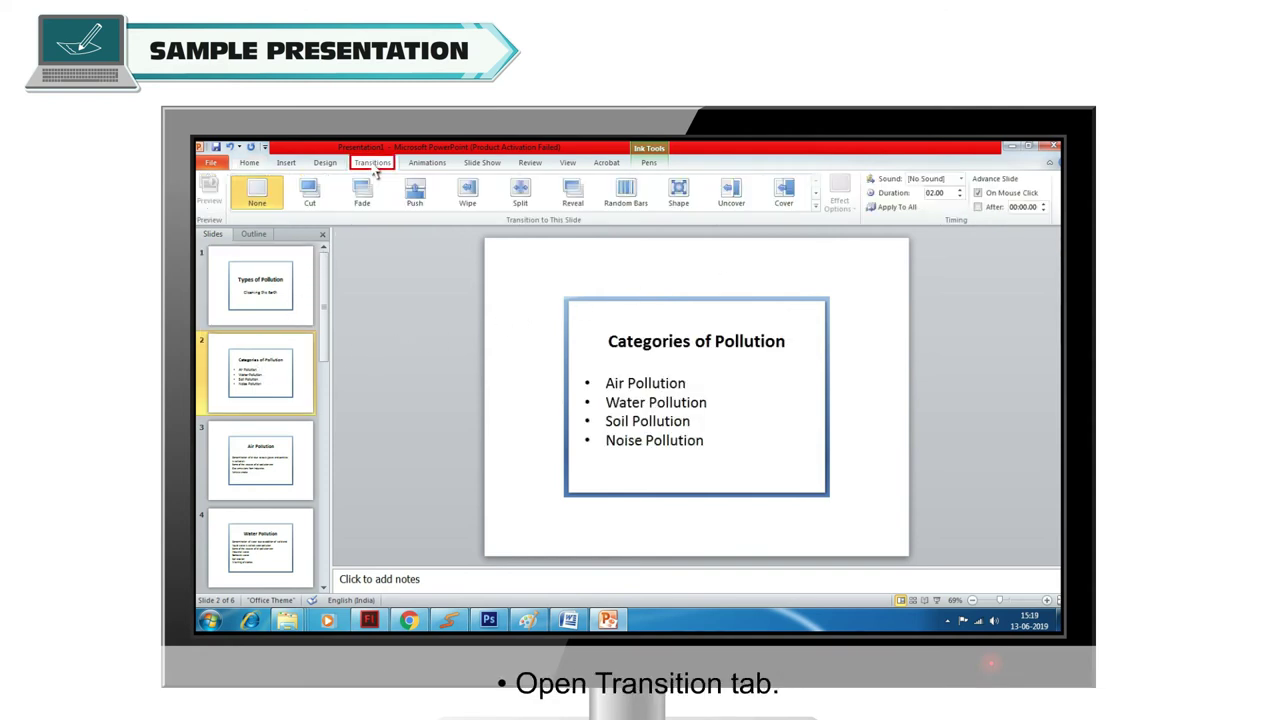
{"action": "left_click", "coordinate": [416, 194]}
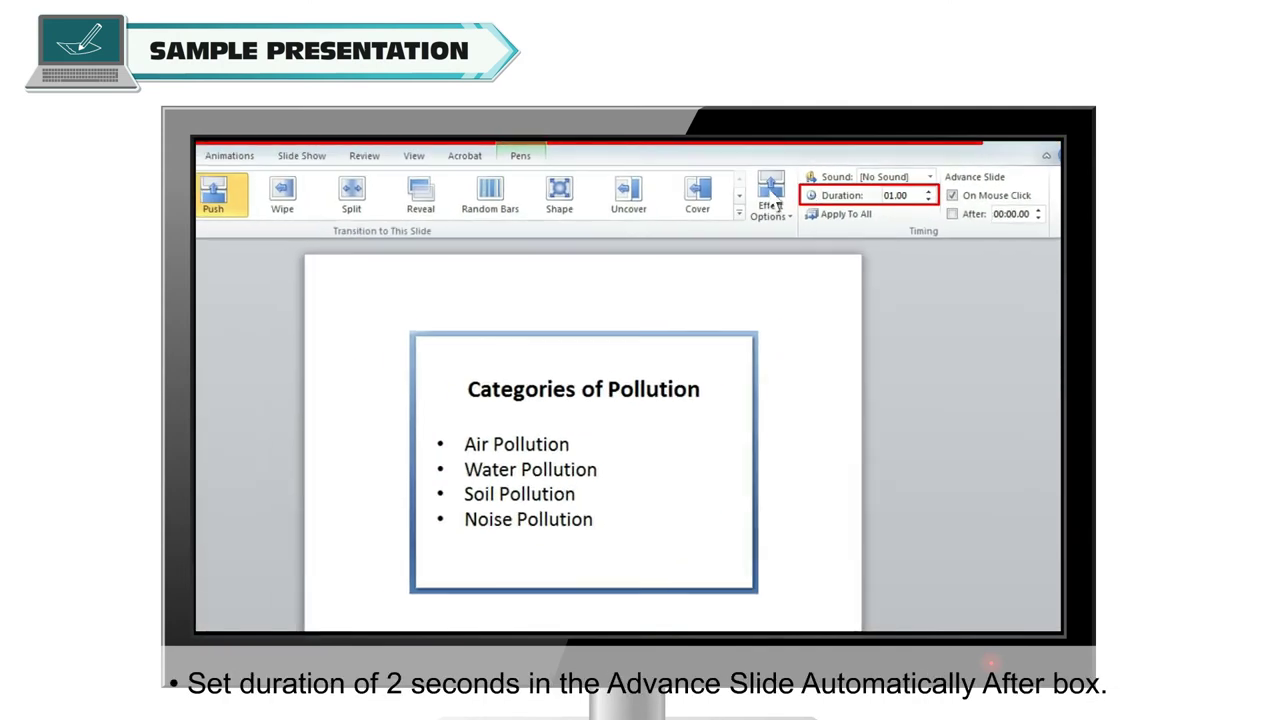
{"action": "left_click", "coordinate": [912, 193]}
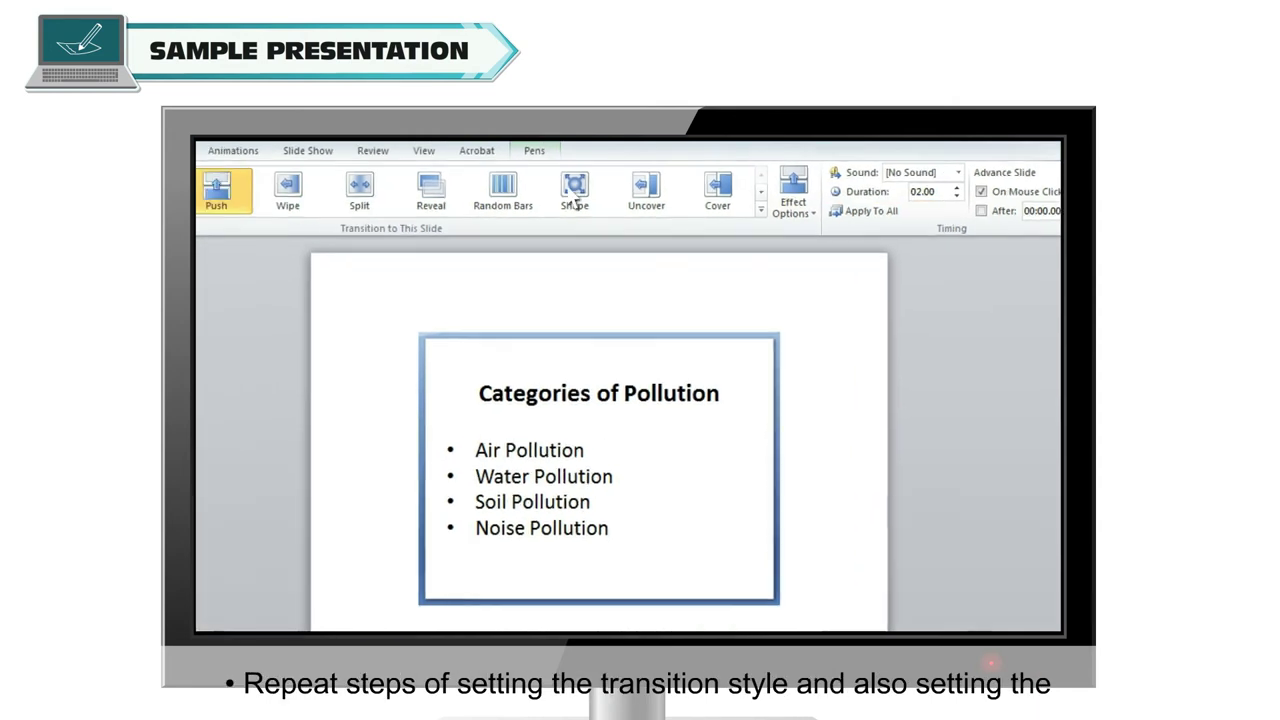
- Switch it to a Fade transition of 01.00 and play the slide show
{"action": "left_click", "coordinate": [251, 187]}
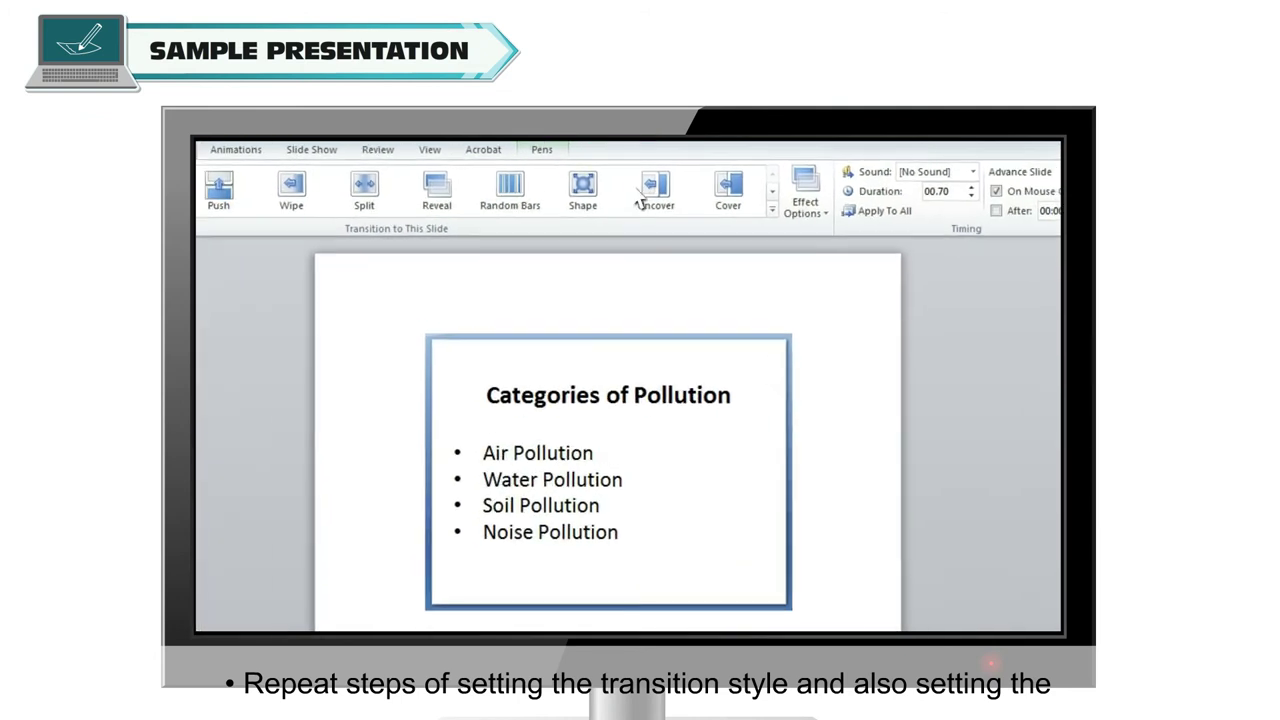
{"action": "left_click", "coordinate": [928, 193]}
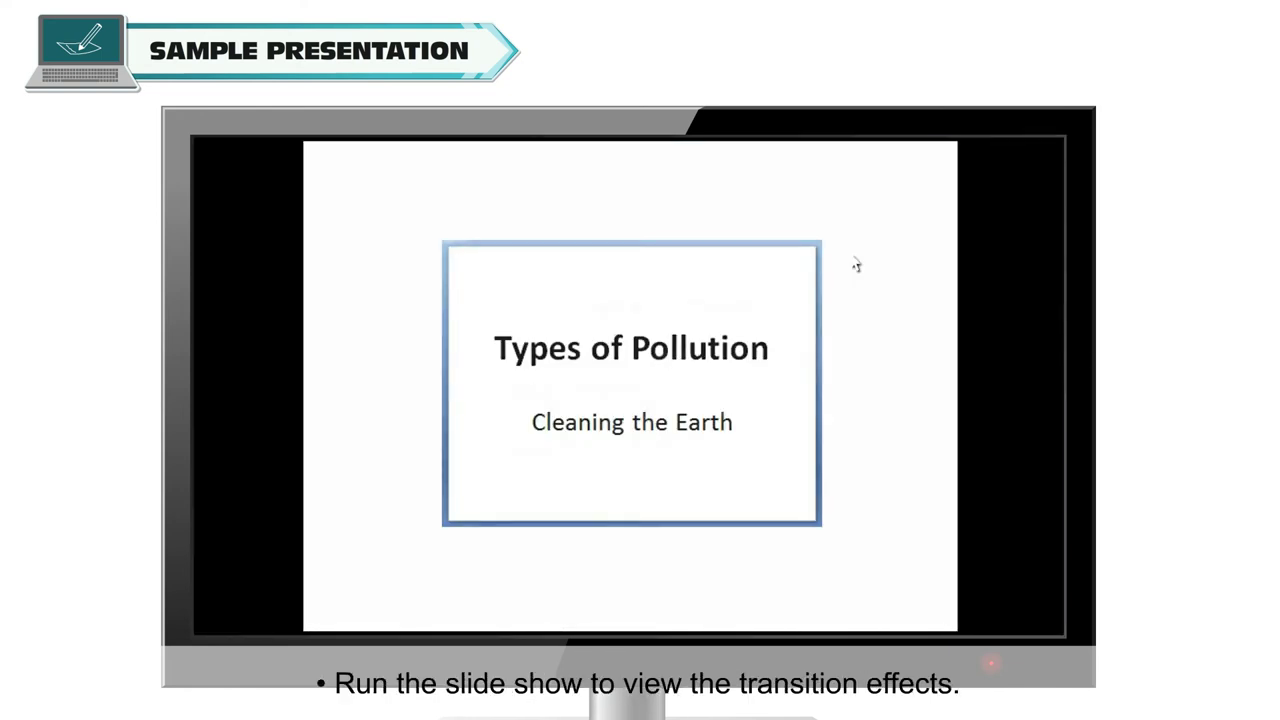
{"action": "left_click", "coordinate": [857, 266]}
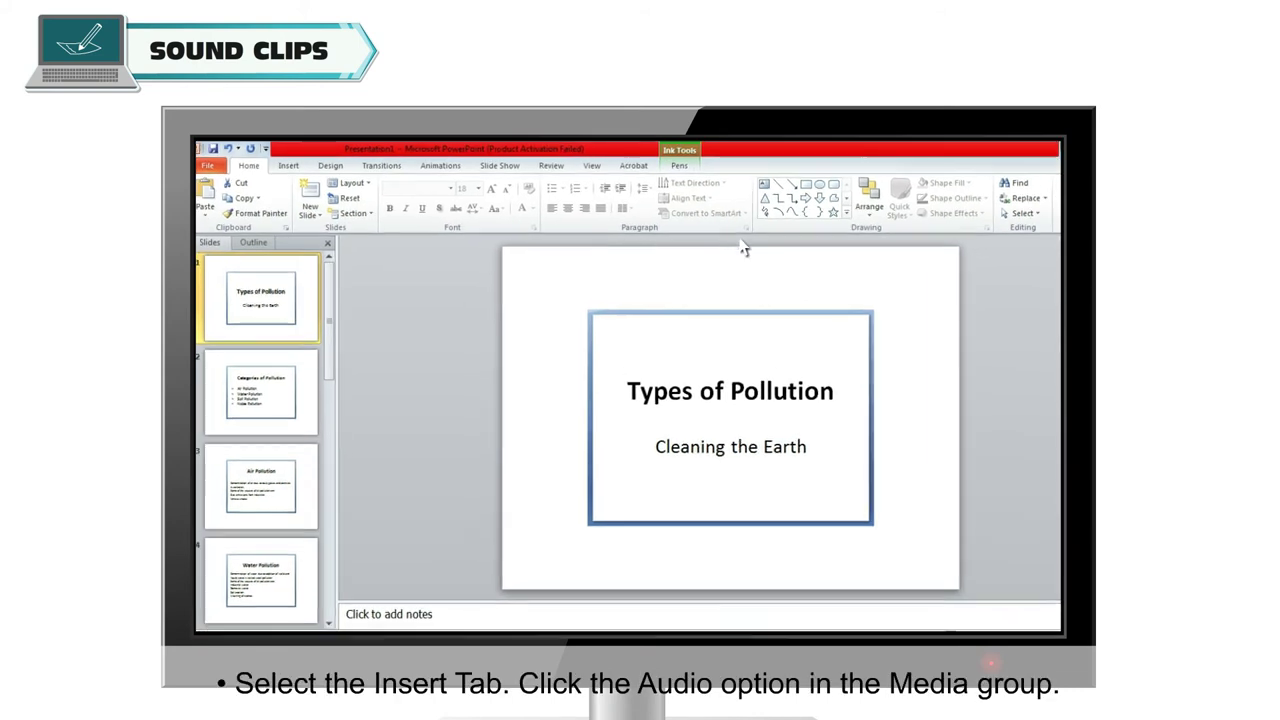
{"action": "left_click", "coordinate": [288, 174]}
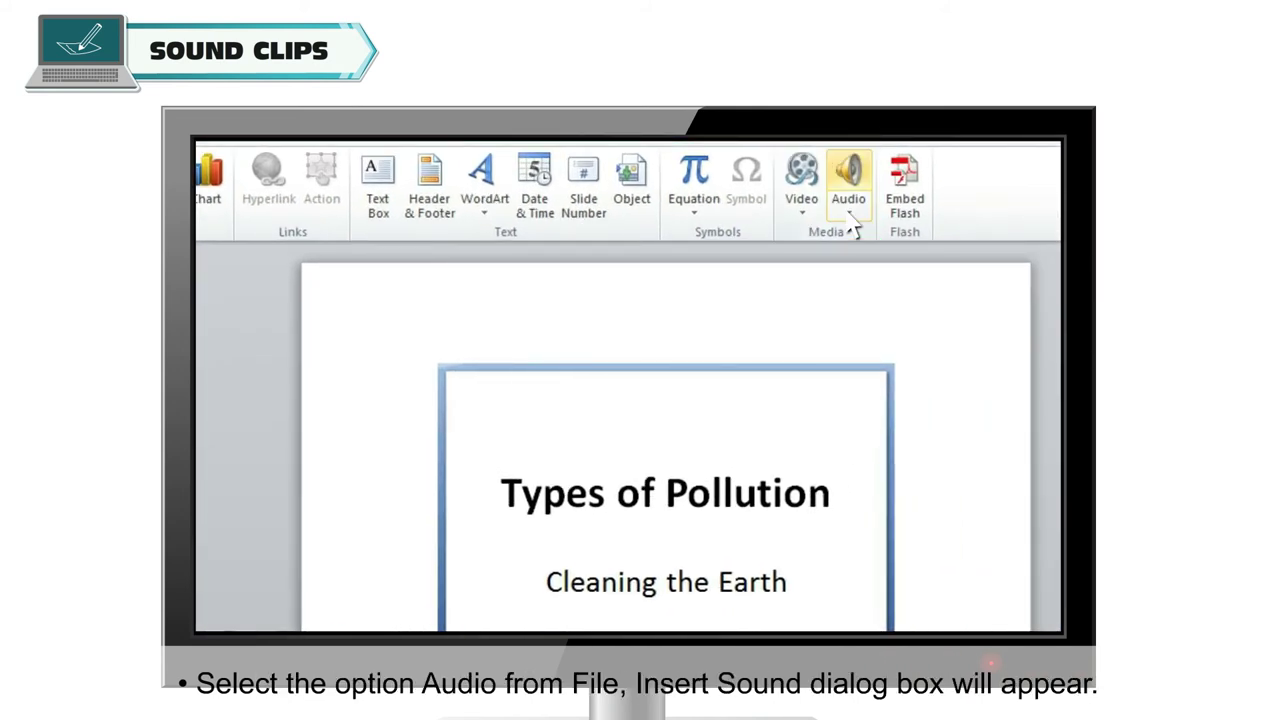
{"action": "left_click", "coordinate": [855, 228]}
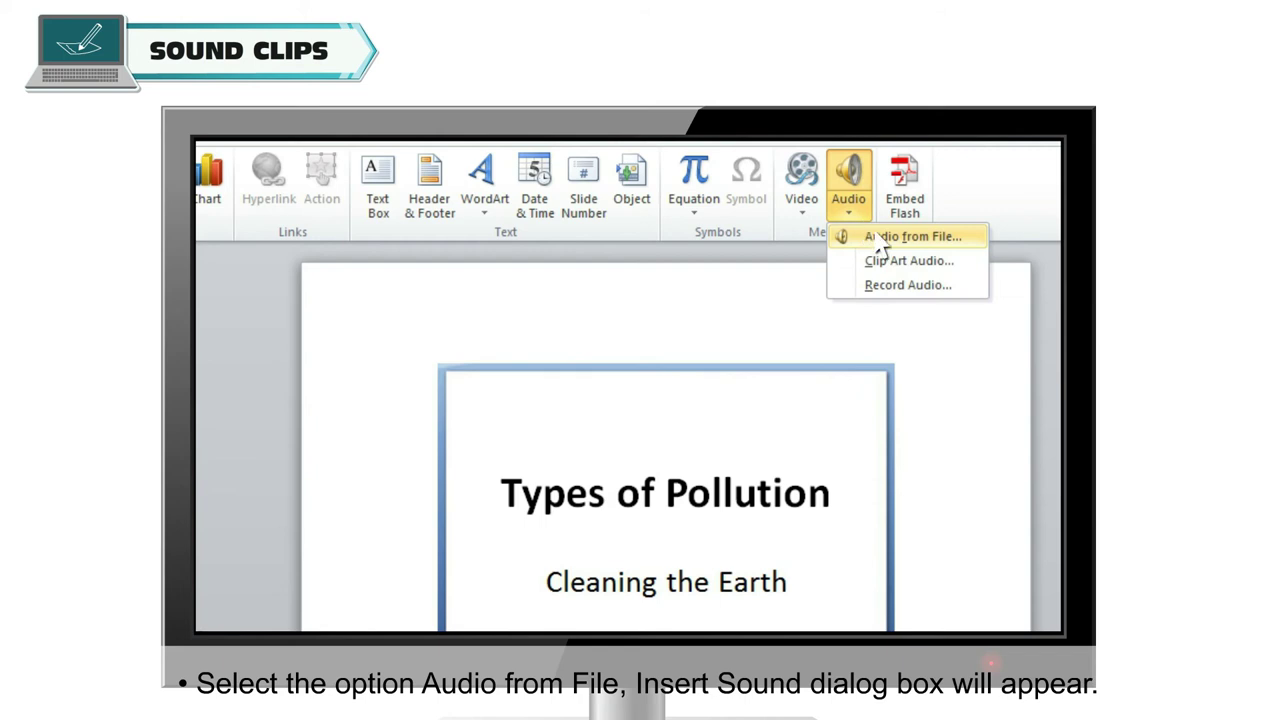
{"action": "left_click", "coordinate": [880, 238]}
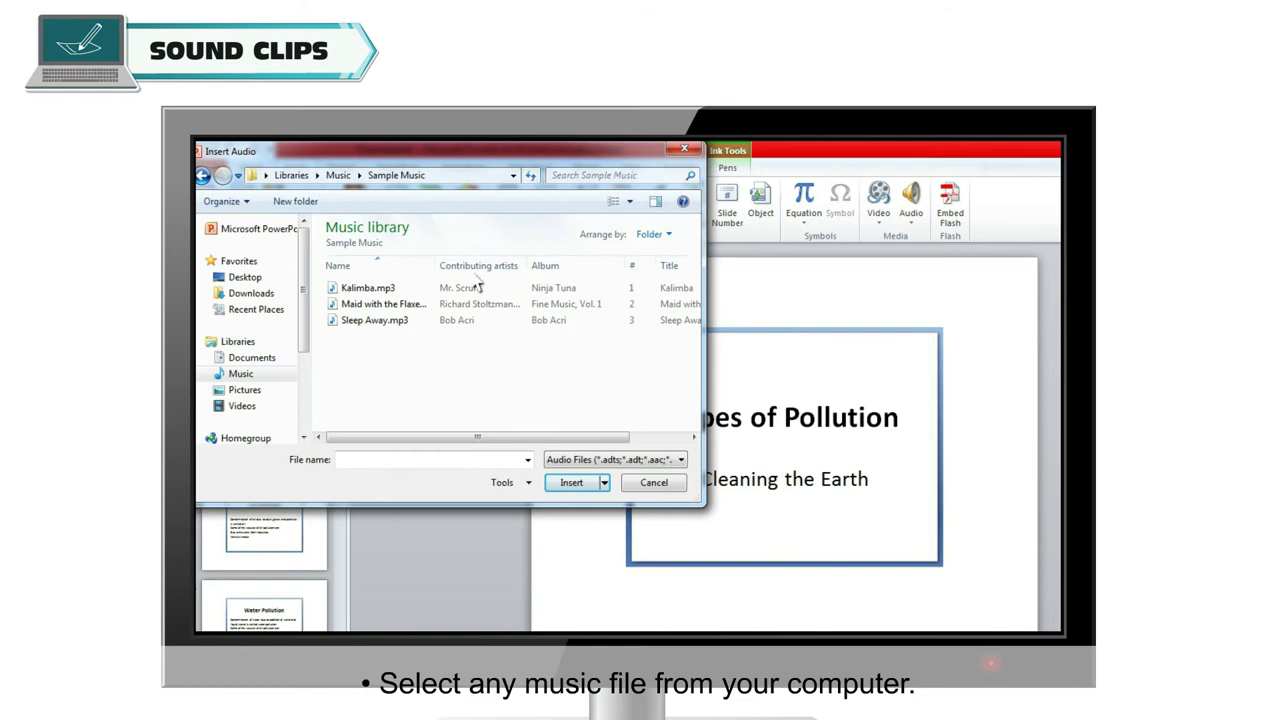
{"action": "left_click", "coordinate": [368, 290]}
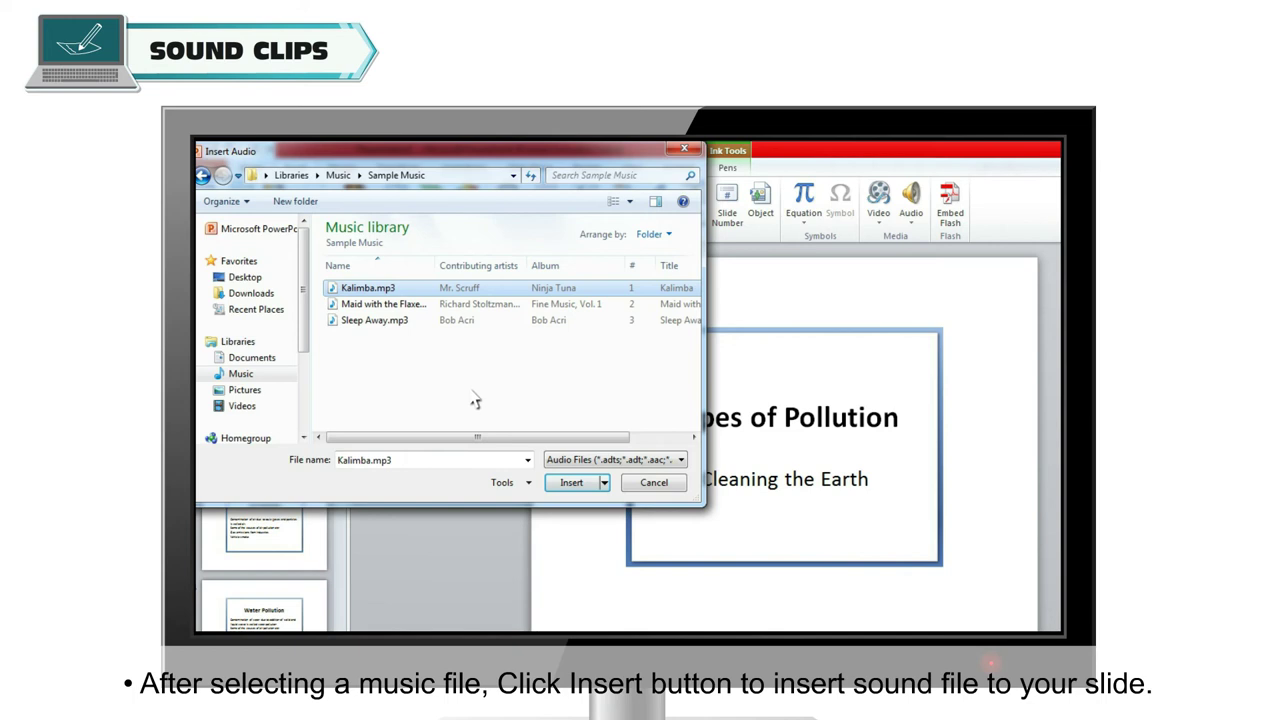
{"action": "left_click", "coordinate": [572, 489]}
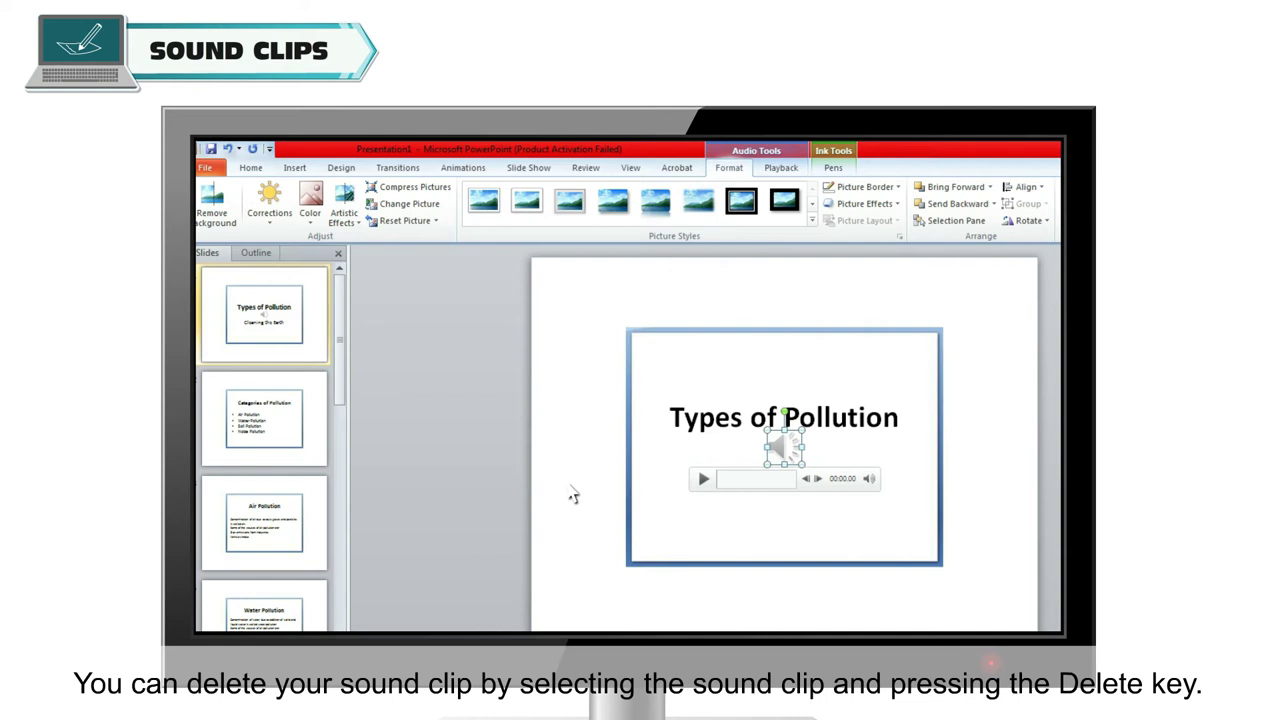
{"action": "key", "text": "Delete"}
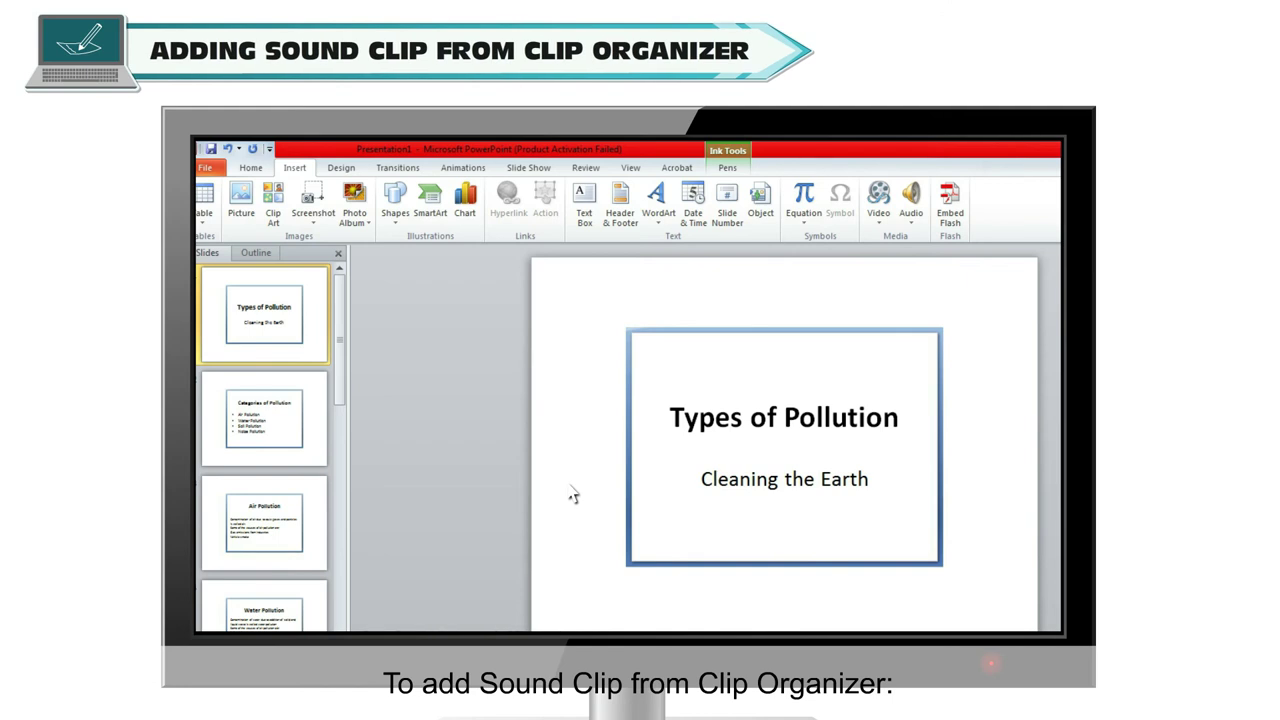
- Search clip art audio for 'clap' and insert the Claps Cheers sound on the title slide
{"action": "left_click", "coordinate": [777, 226]}
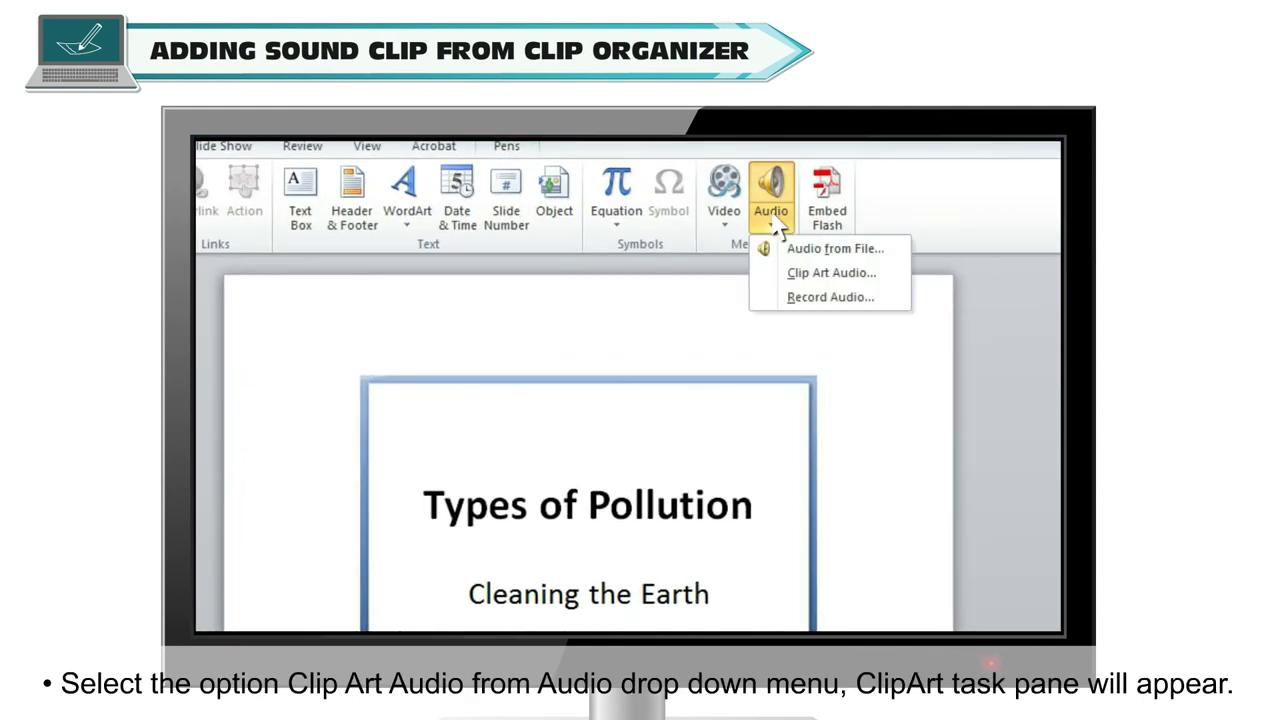
{"action": "left_click", "coordinate": [849, 274]}
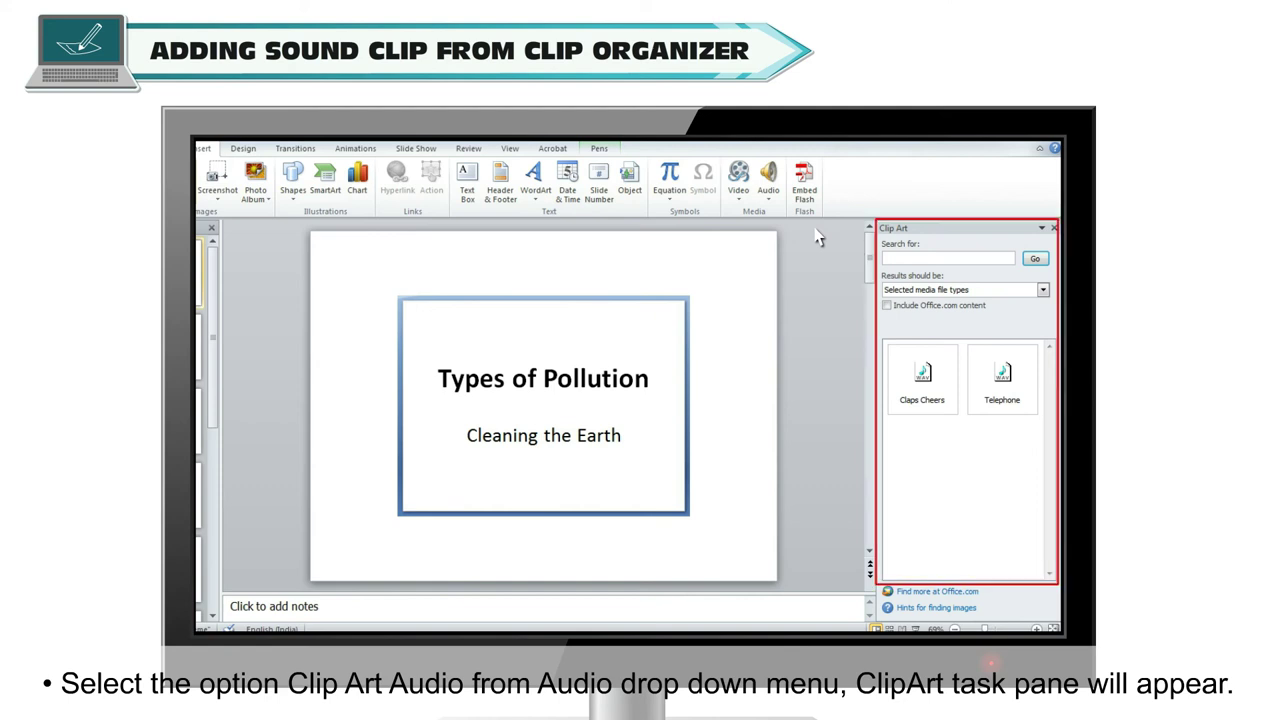
{"action": "left_click", "coordinate": [892, 259]}
{"action": "type", "text": "clap"}
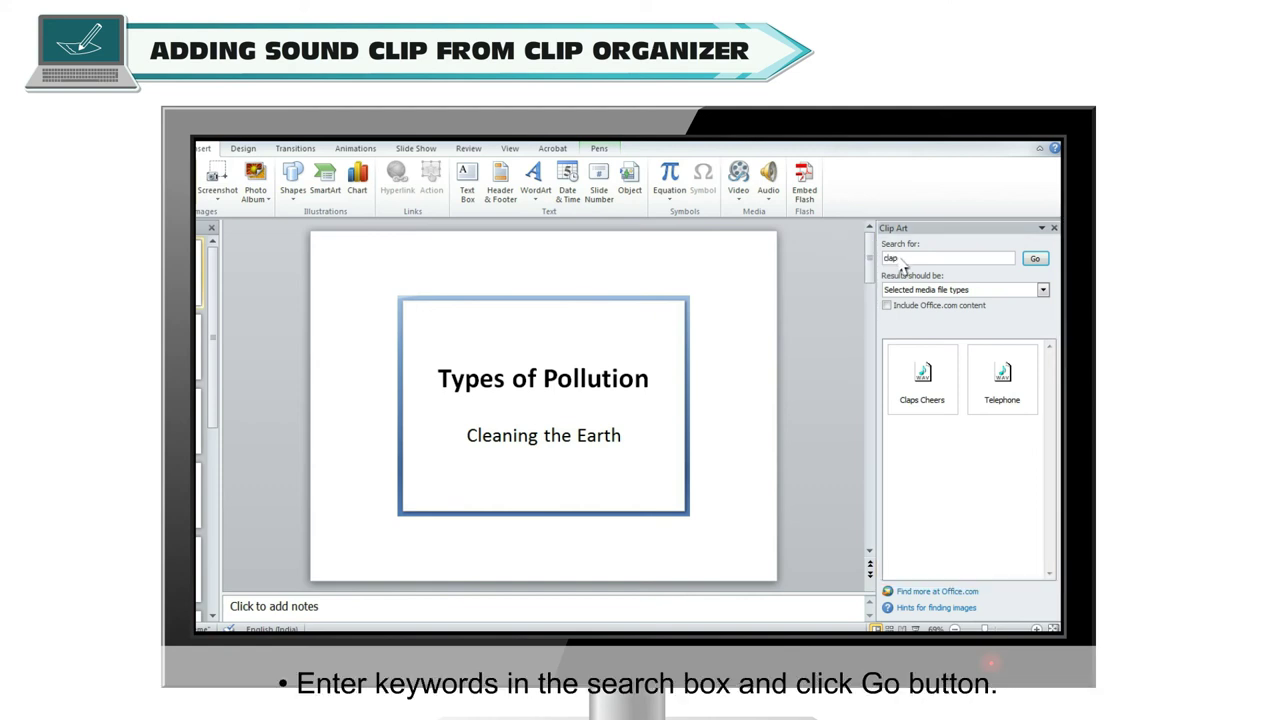
{"action": "left_click", "coordinate": [1035, 259]}
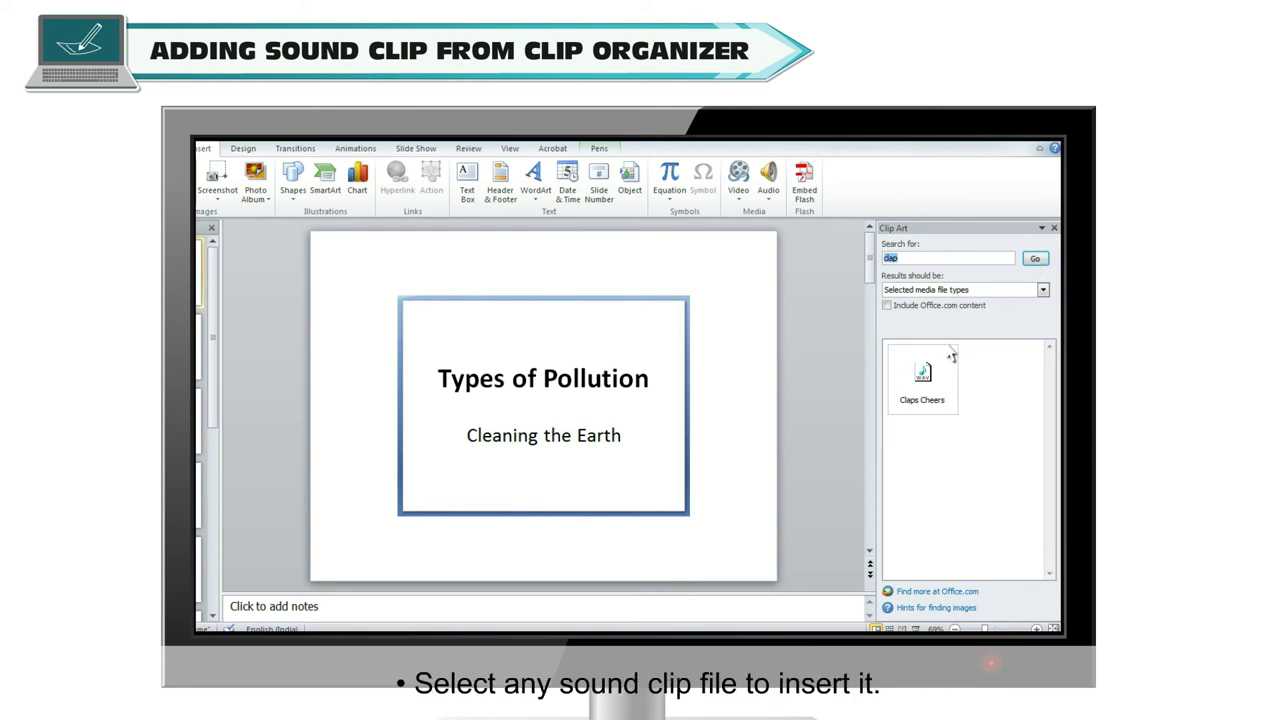
{"action": "left_click", "coordinate": [924, 377]}
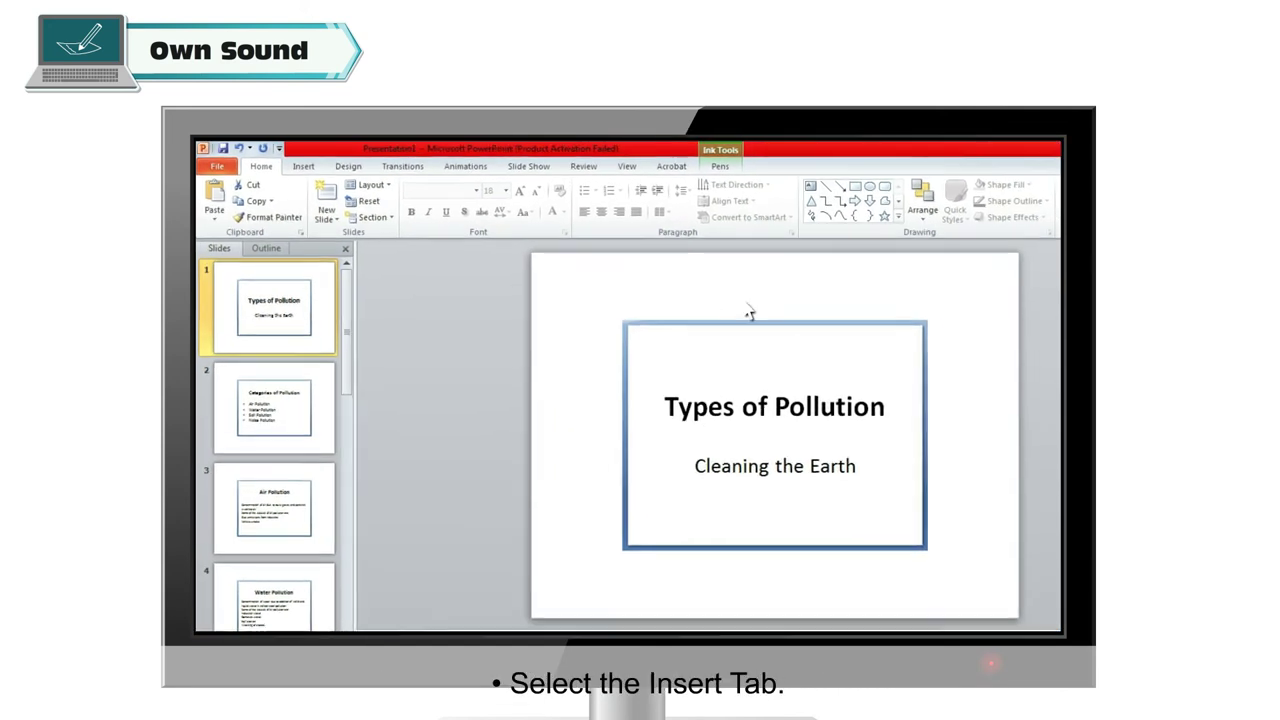
- Record about 3 seconds of voice, name it 'My Sound', and insert it
{"action": "left_click", "coordinate": [323, 172]}
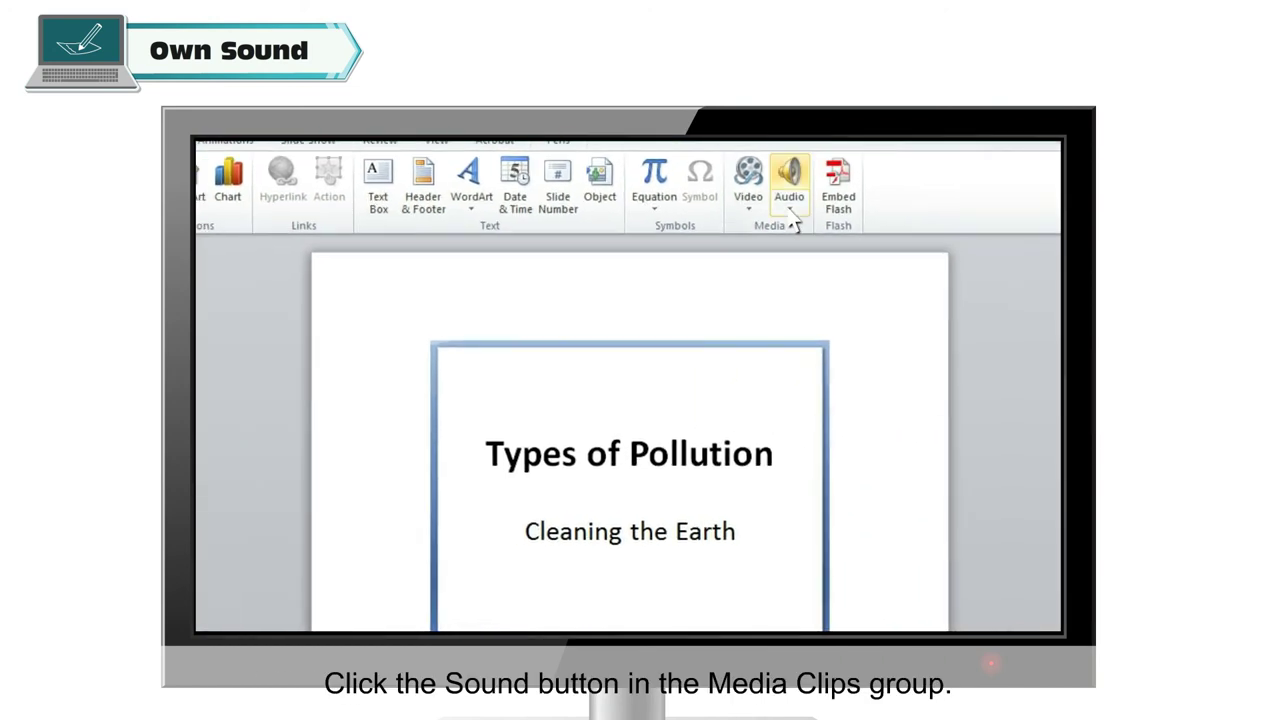
{"action": "left_click", "coordinate": [791, 212]}
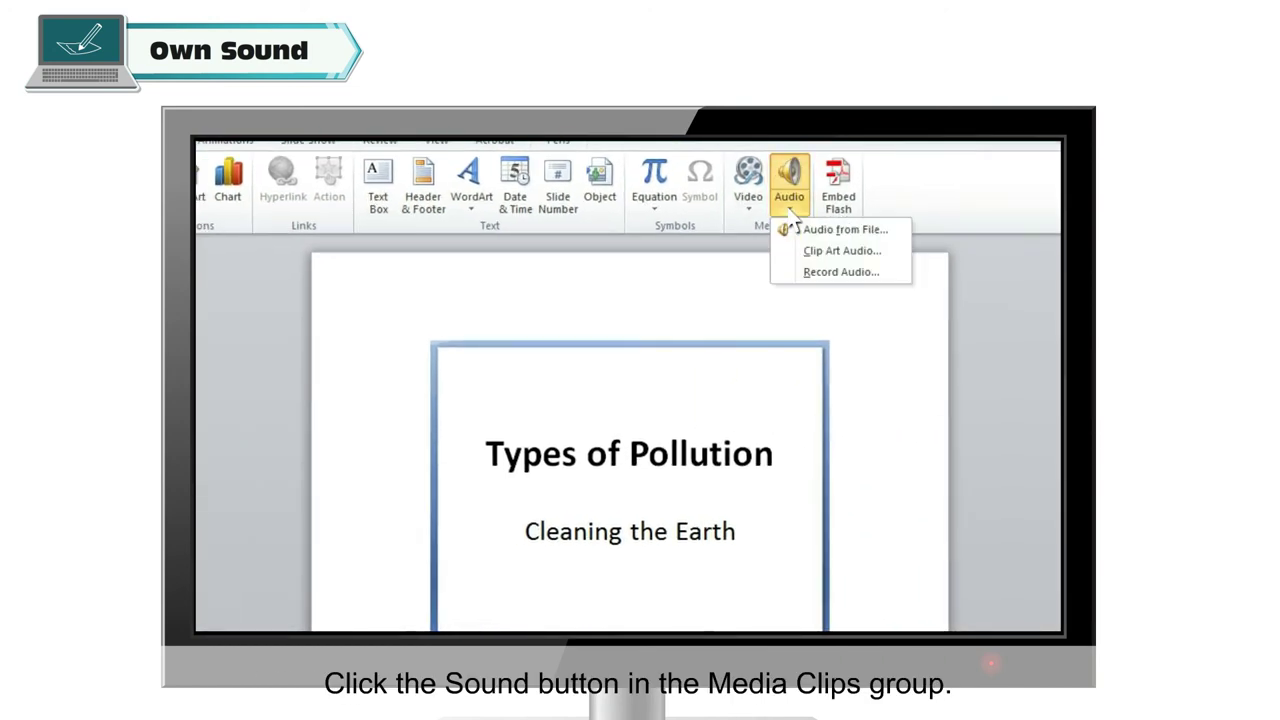
{"action": "left_click", "coordinate": [841, 272]}
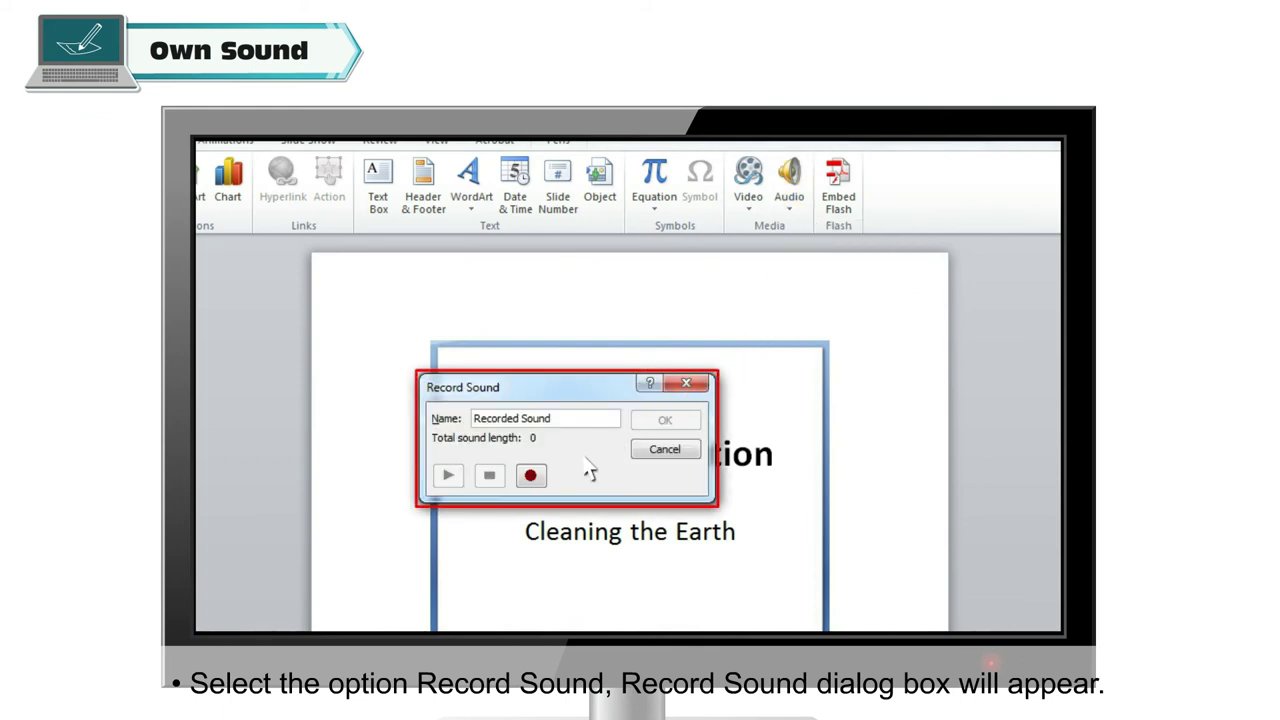
{"action": "left_click", "coordinate": [531, 477]}
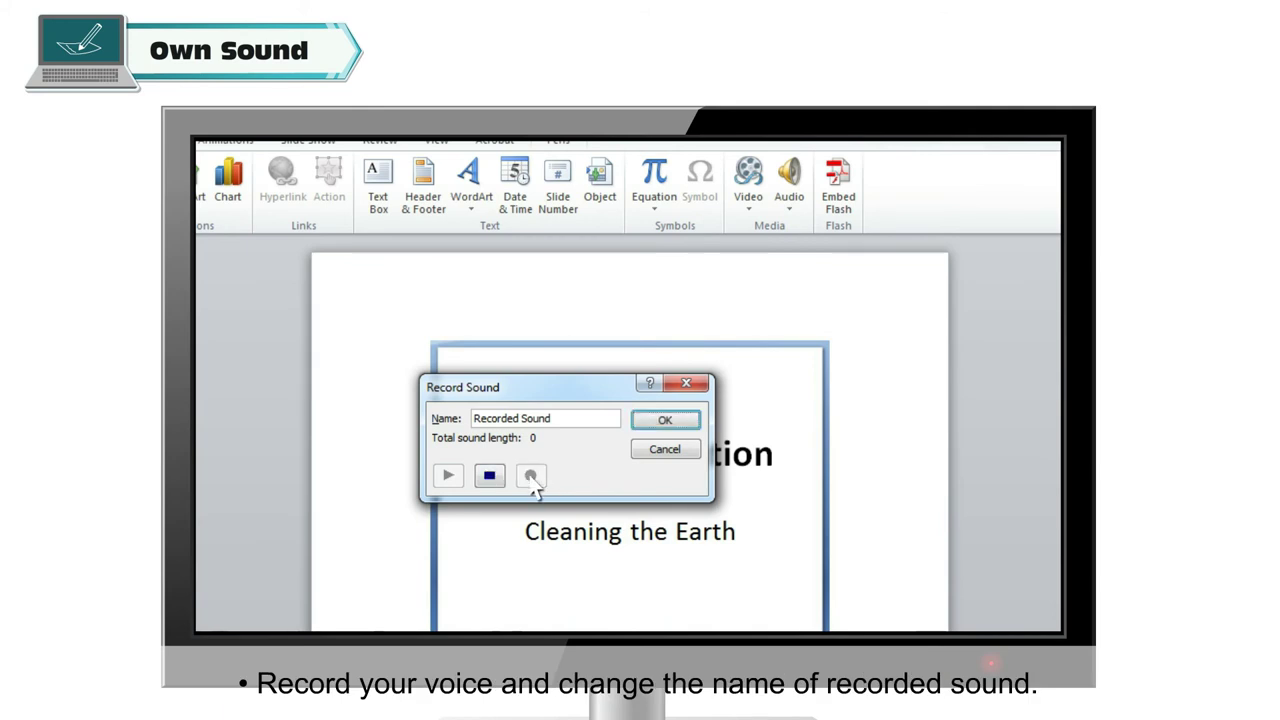
{"action": "key", "text": "space"}
{"action": "type", "text": "My Sound"}
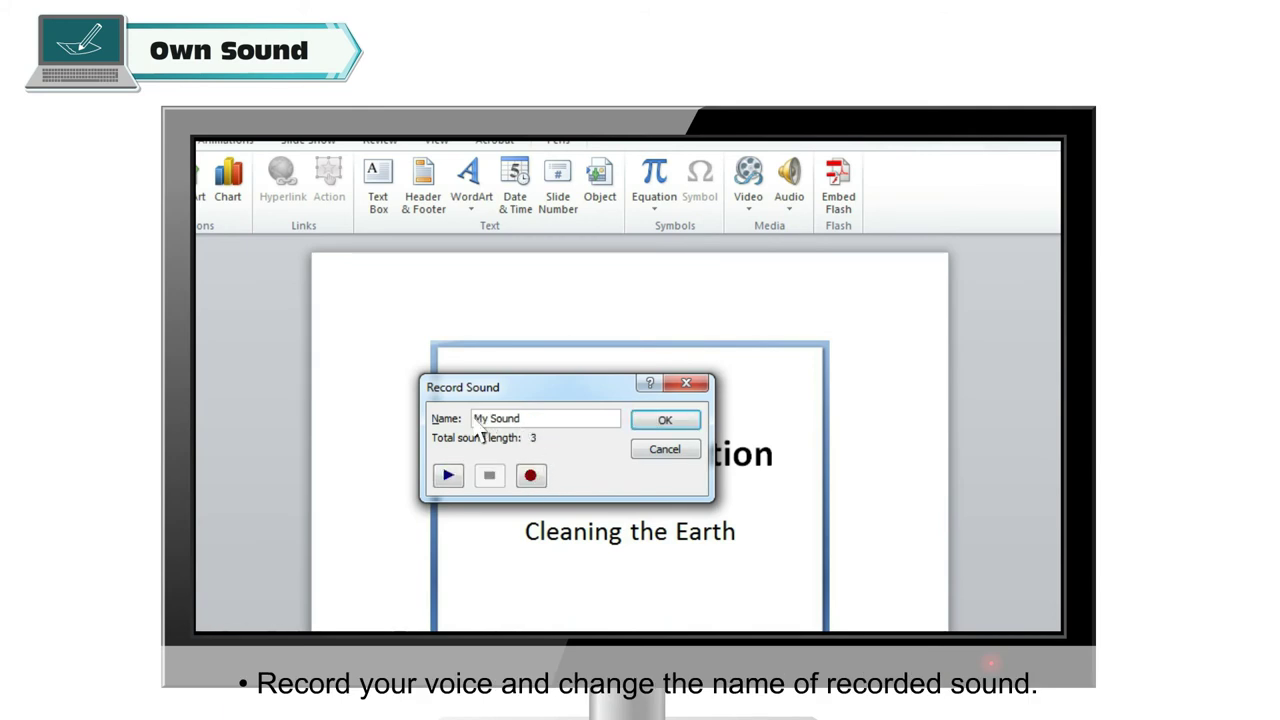
{"action": "left_click", "coordinate": [665, 421]}
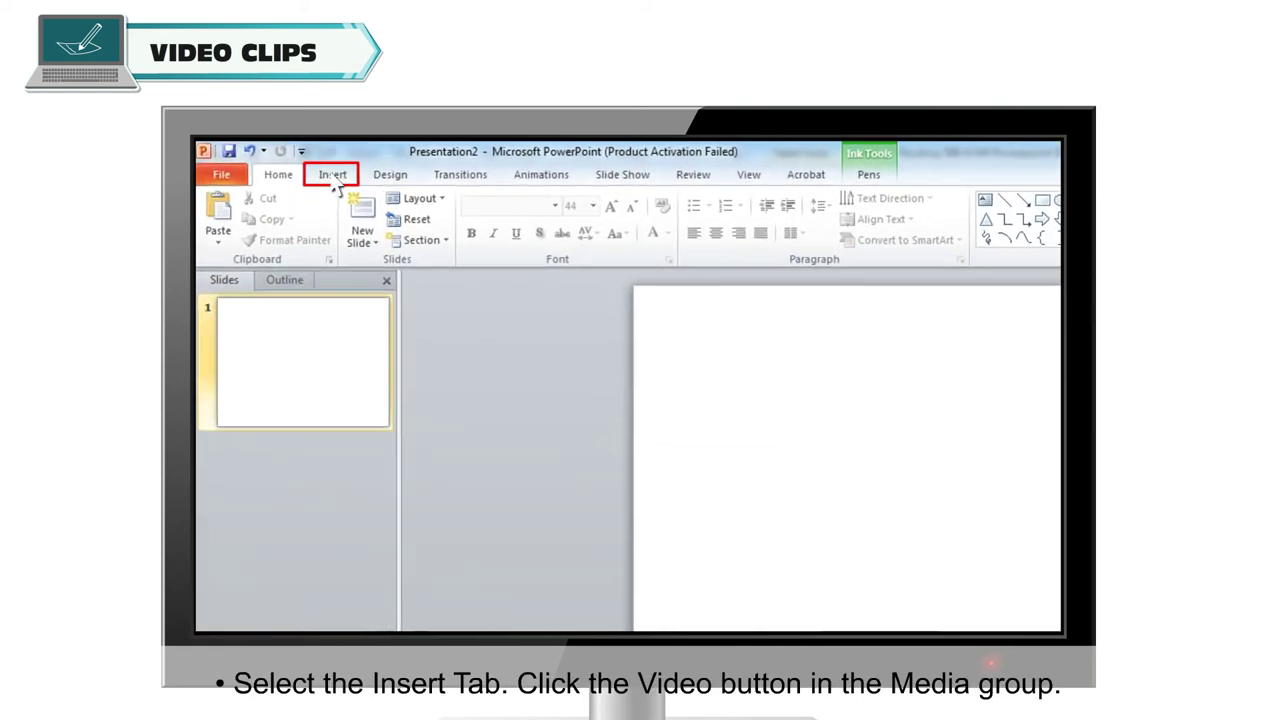
- Insert the Wildlife.wmv video from file onto the slide
{"action": "left_click", "coordinate": [333, 176]}
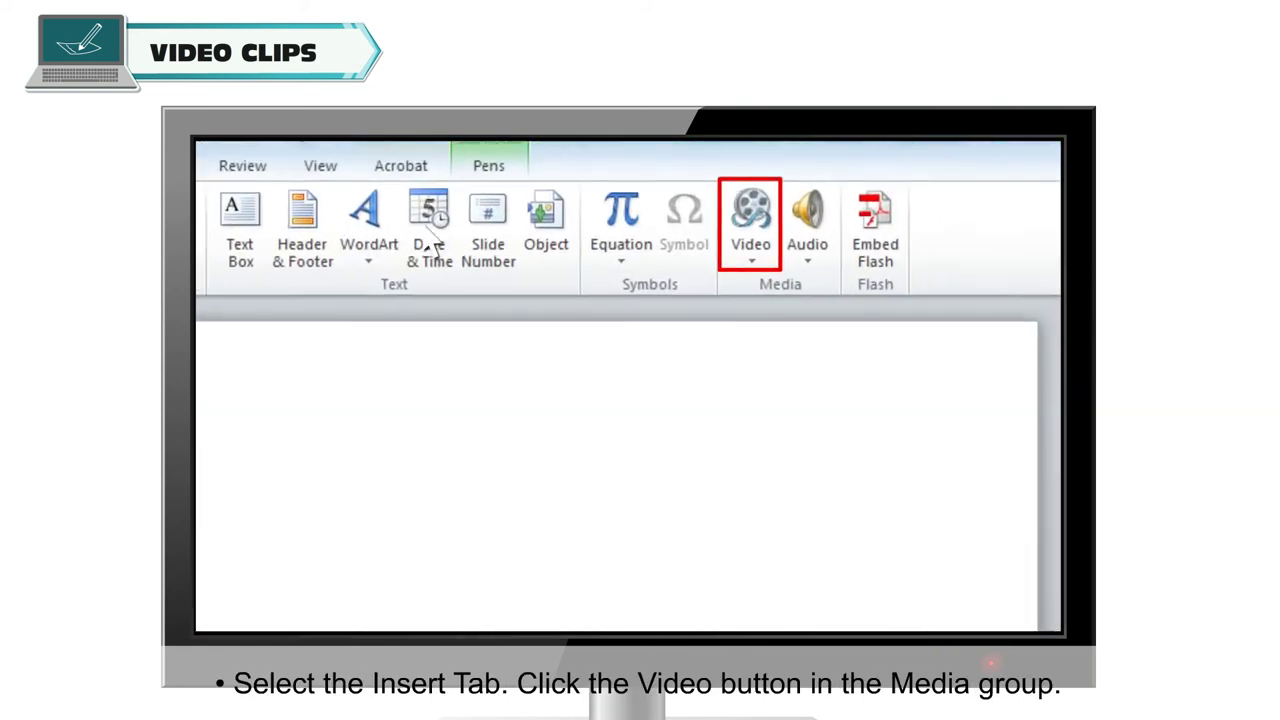
{"action": "left_click", "coordinate": [730, 268]}
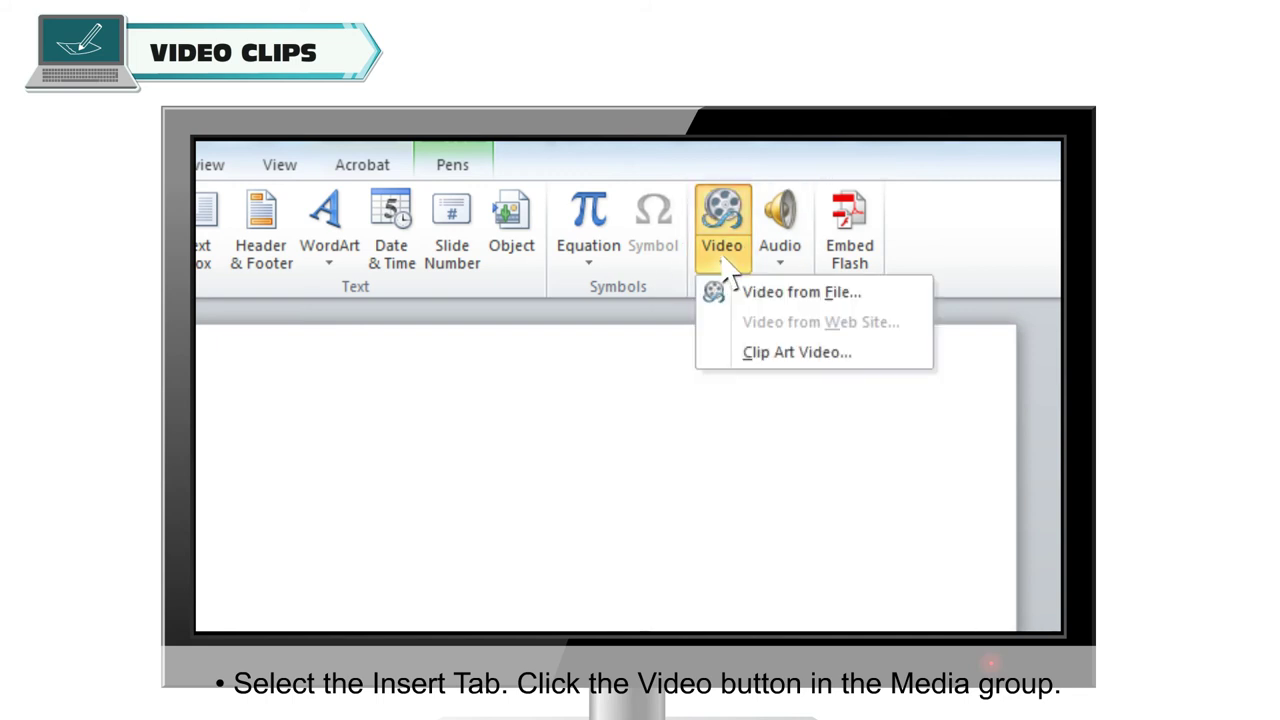
{"action": "left_click", "coordinate": [786, 300]}
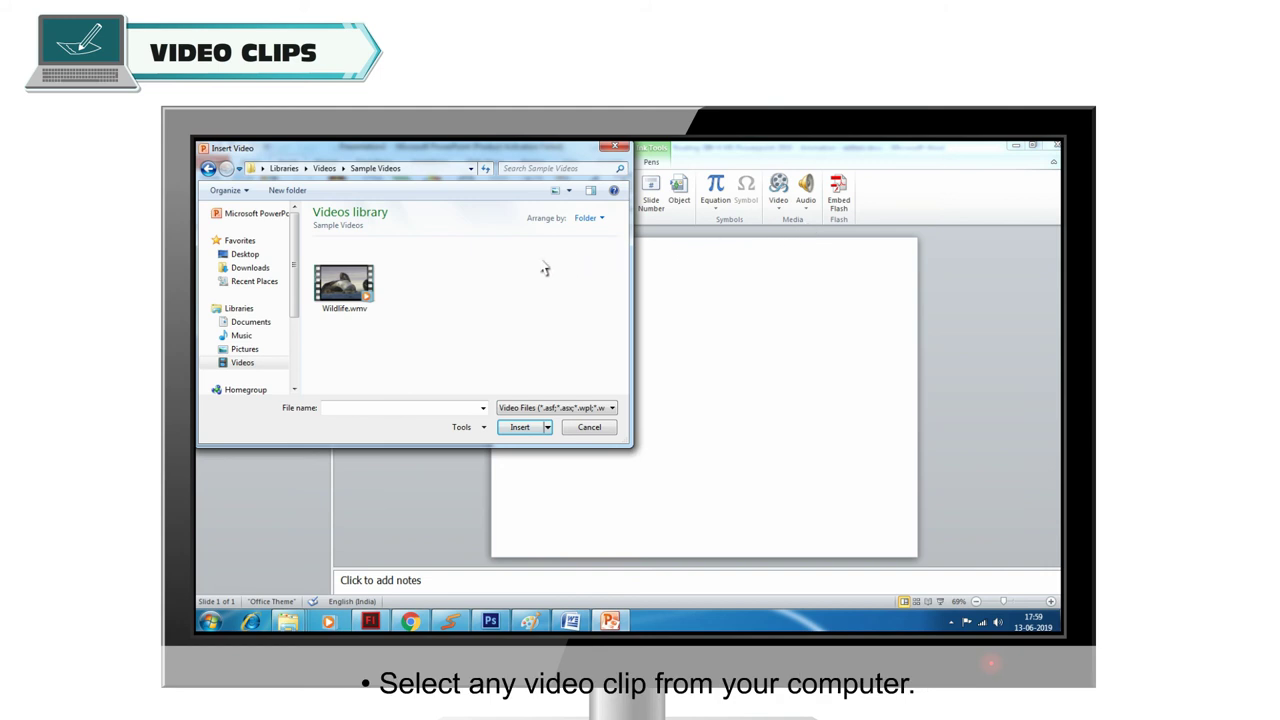
{"action": "left_click", "coordinate": [342, 290]}
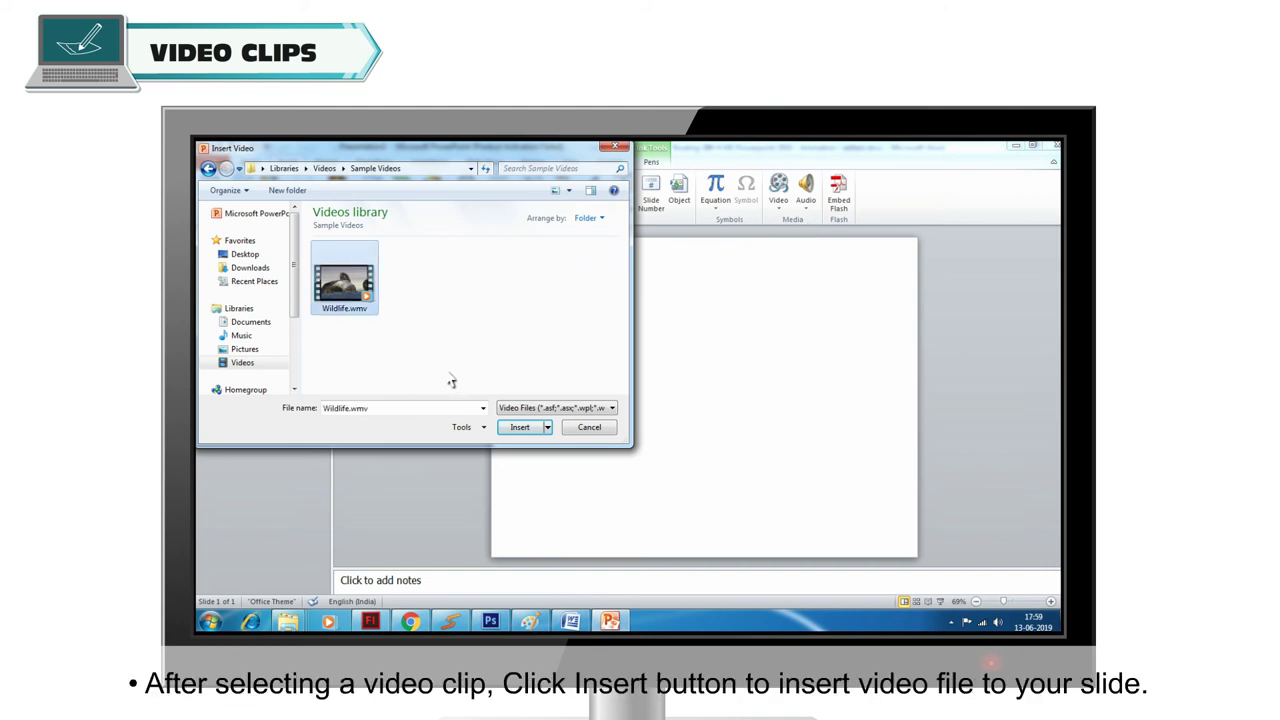
{"action": "left_click", "coordinate": [520, 429]}
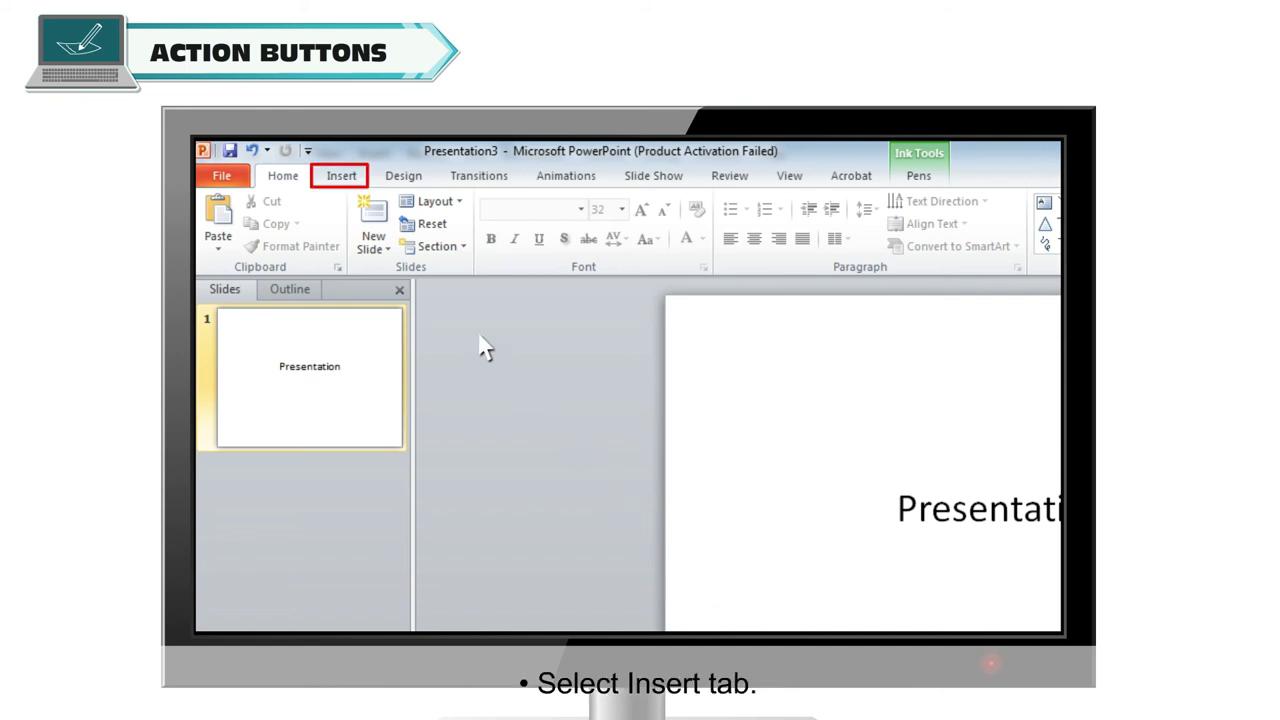
- Draw an action button from the Shapes gallery just below the Presentation title
{"action": "left_click", "coordinate": [342, 184]}
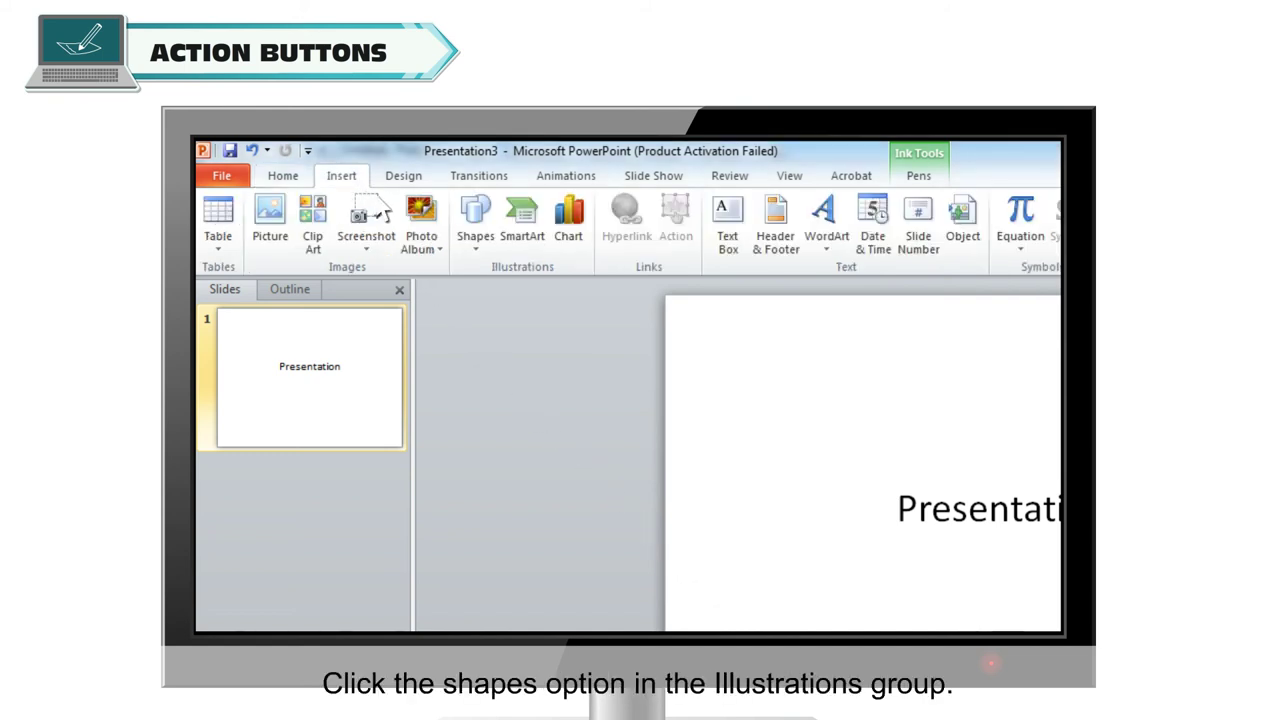
{"action": "left_click", "coordinate": [476, 252]}
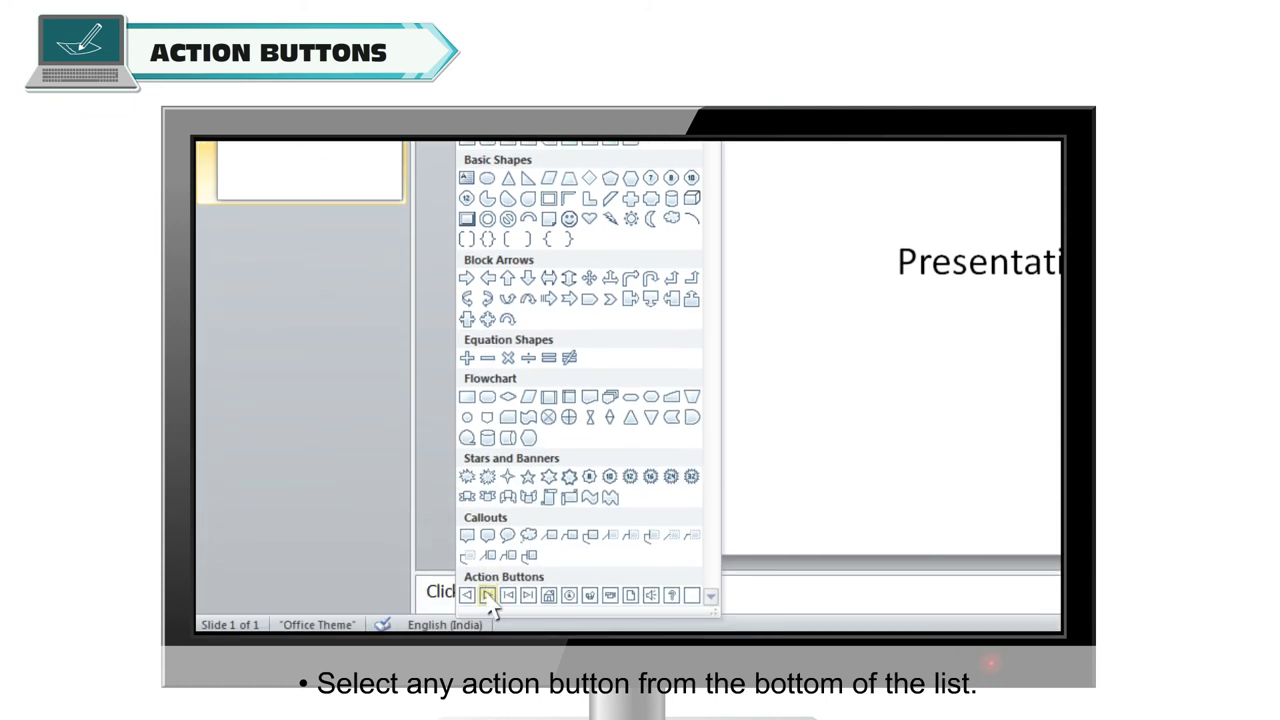
{"action": "left_click", "coordinate": [487, 596]}
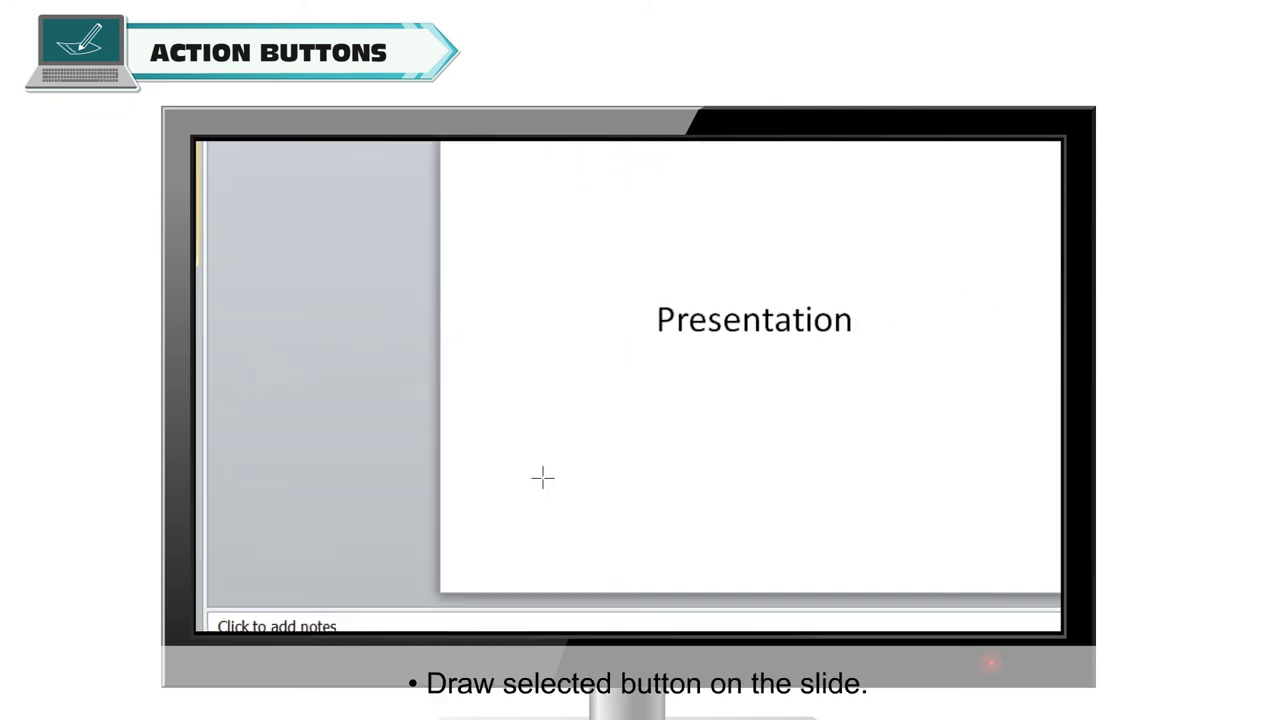
{"action": "left_click_drag", "start_coordinate": [612, 387], "coordinate": [661, 440]}
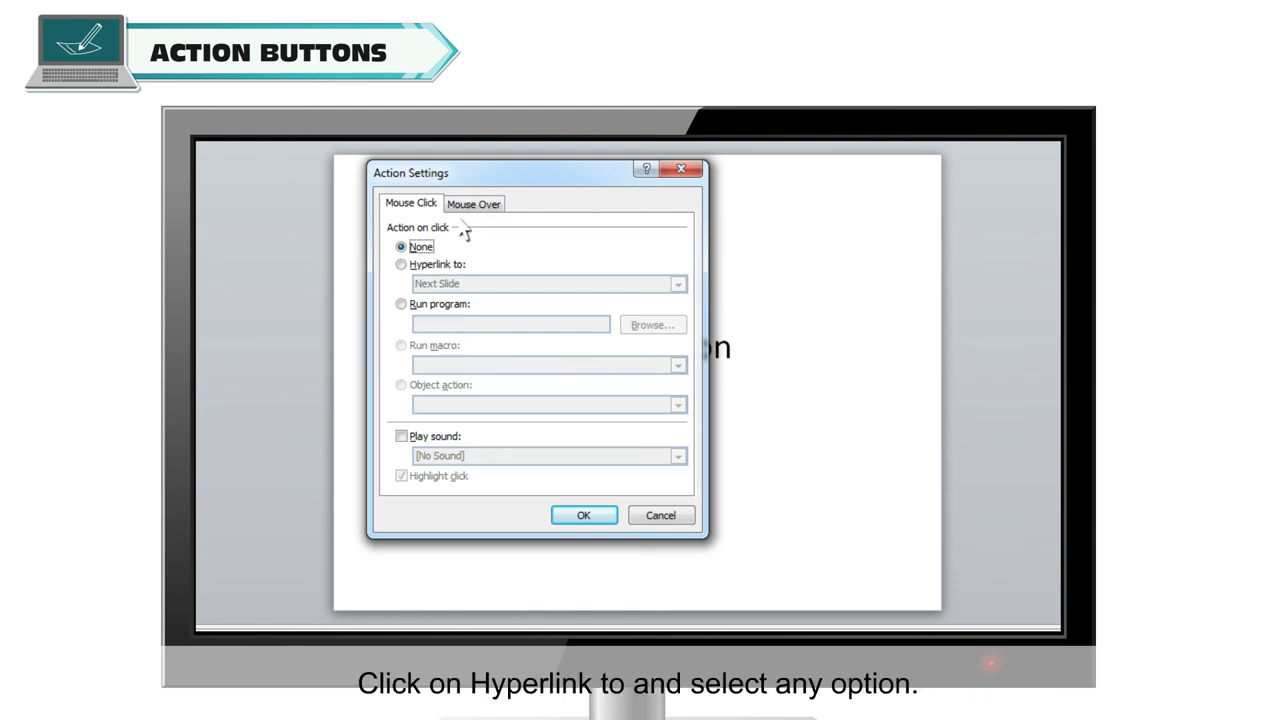
- Hyperlink the action button to First Slide with the Applause sound, then start the slide show
{"action": "left_click", "coordinate": [404, 265]}
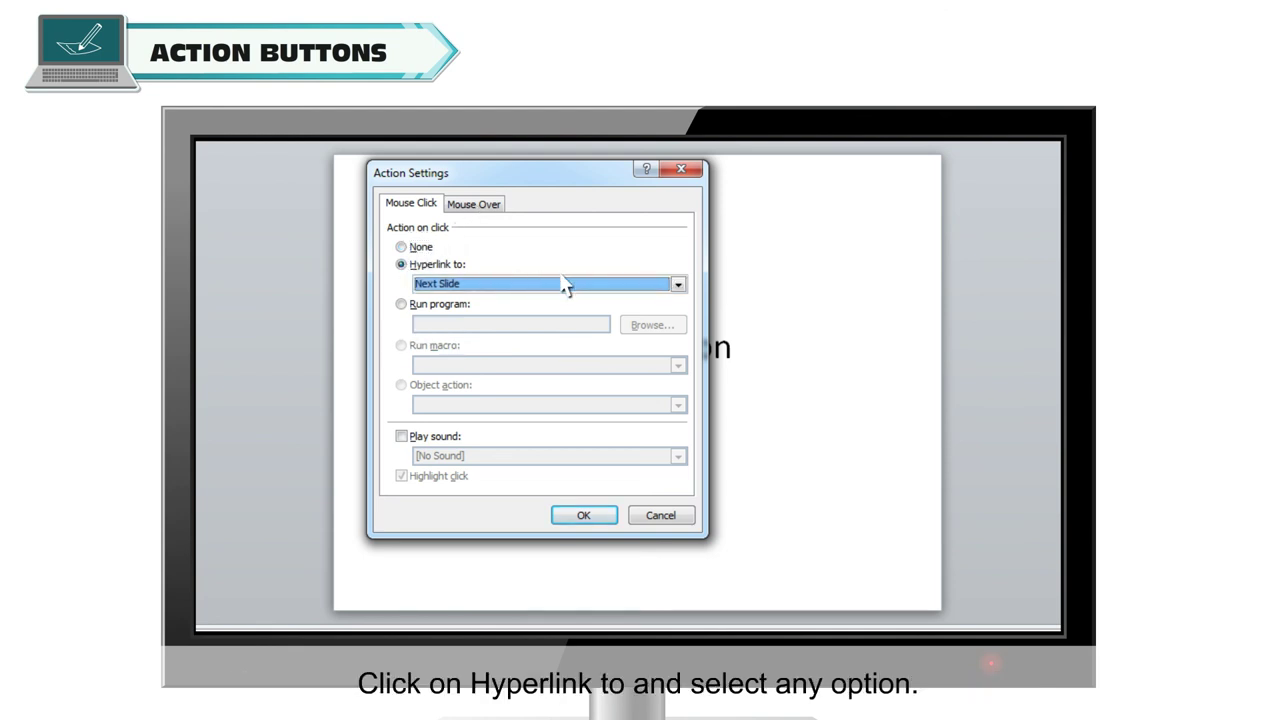
{"action": "left_click", "coordinate": [679, 285]}
{"action": "left_click", "coordinate": [470, 323]}
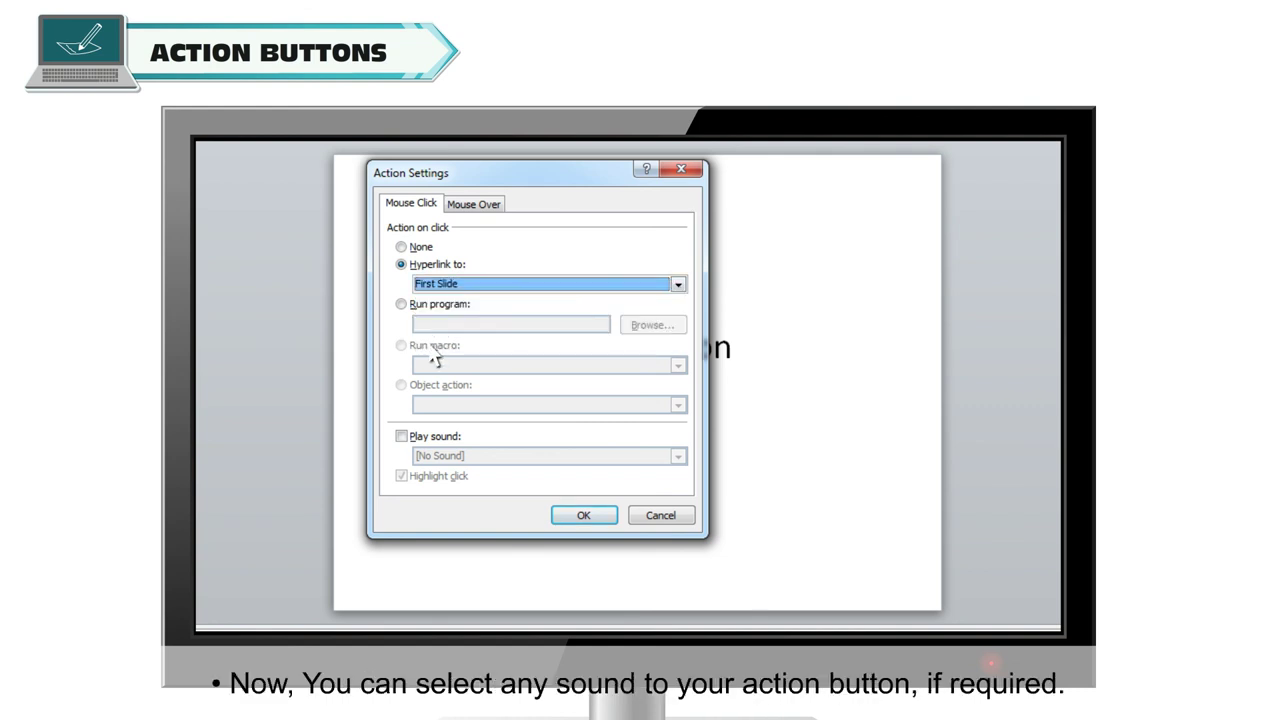
{"action": "left_click", "coordinate": [401, 436]}
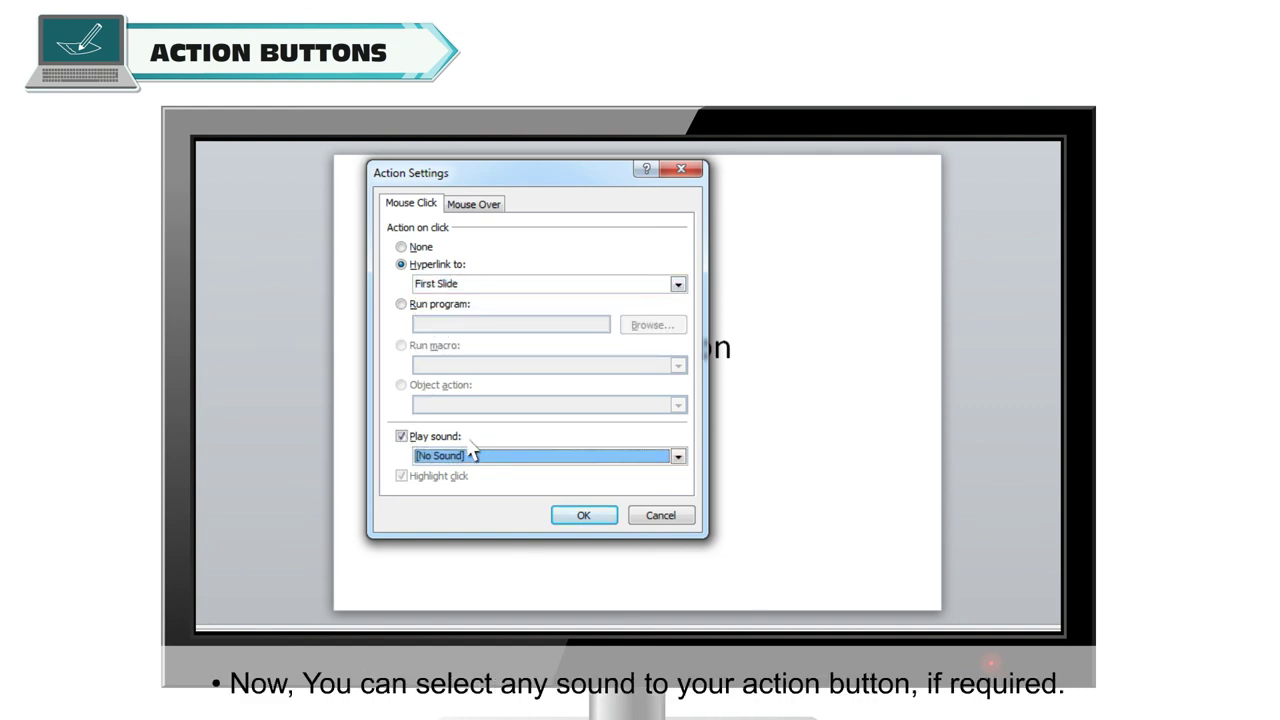
{"action": "left_click", "coordinate": [664, 458]}
{"action": "left_click", "coordinate": [445, 510]}
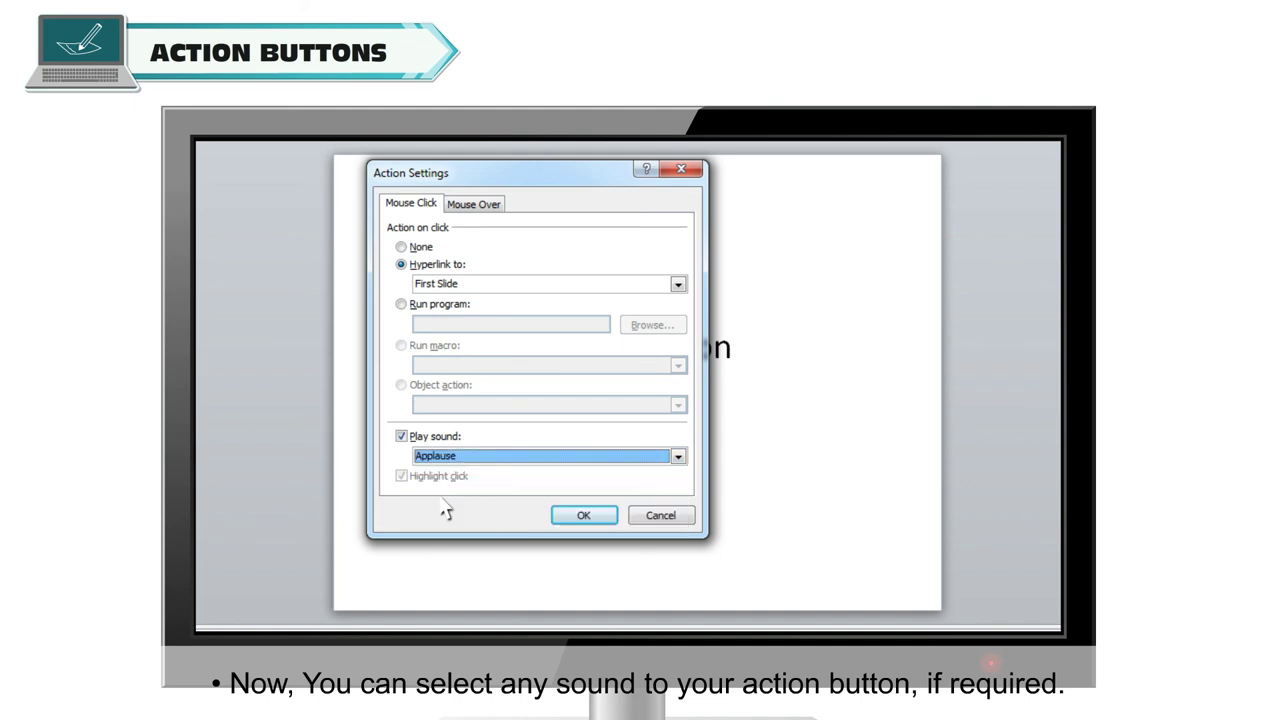
{"action": "left_click", "coordinate": [583, 515]}
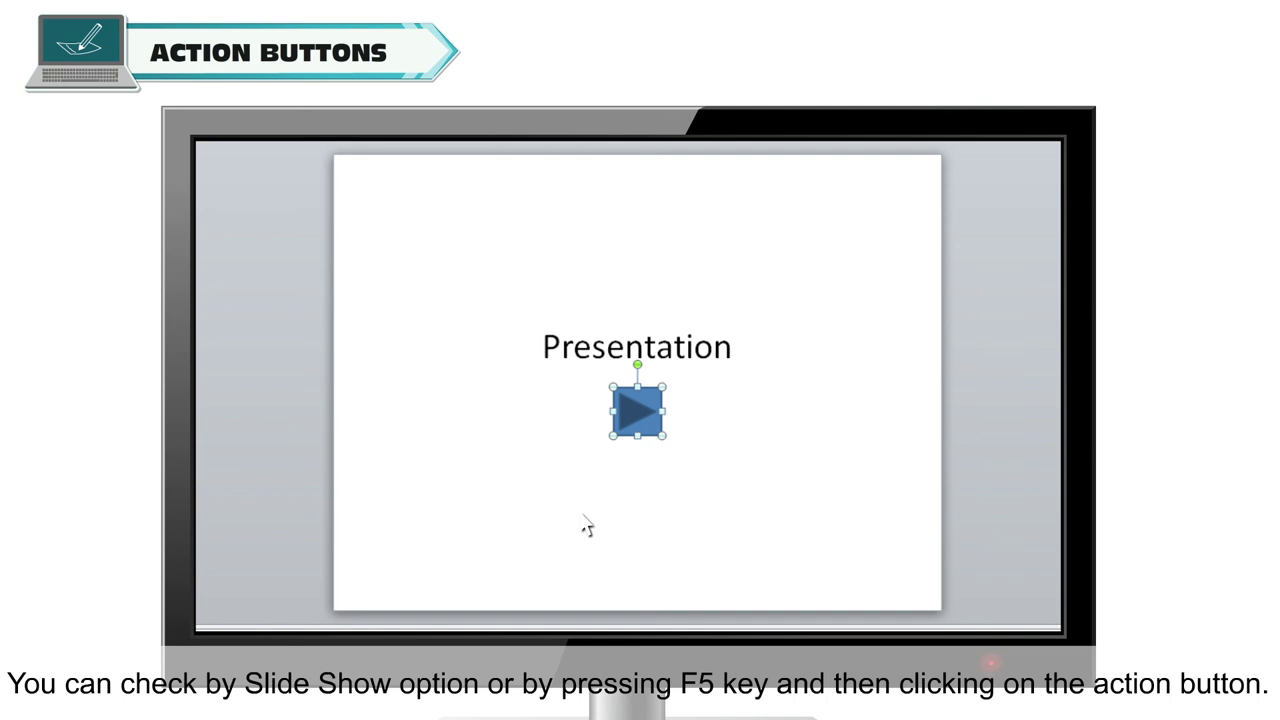
{"action": "key", "text": "F5"}
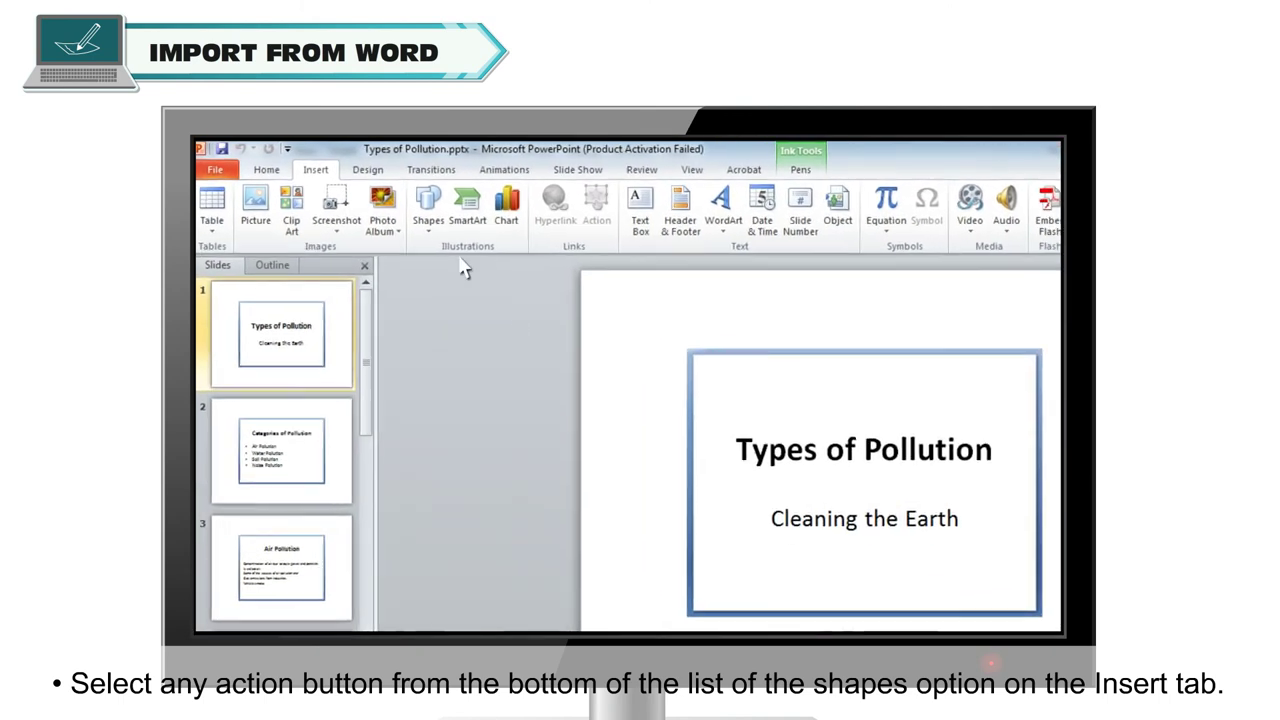
- Draw a document action button at the lower left of the Types of Pollution title box
{"action": "left_click", "coordinate": [369, 195]}
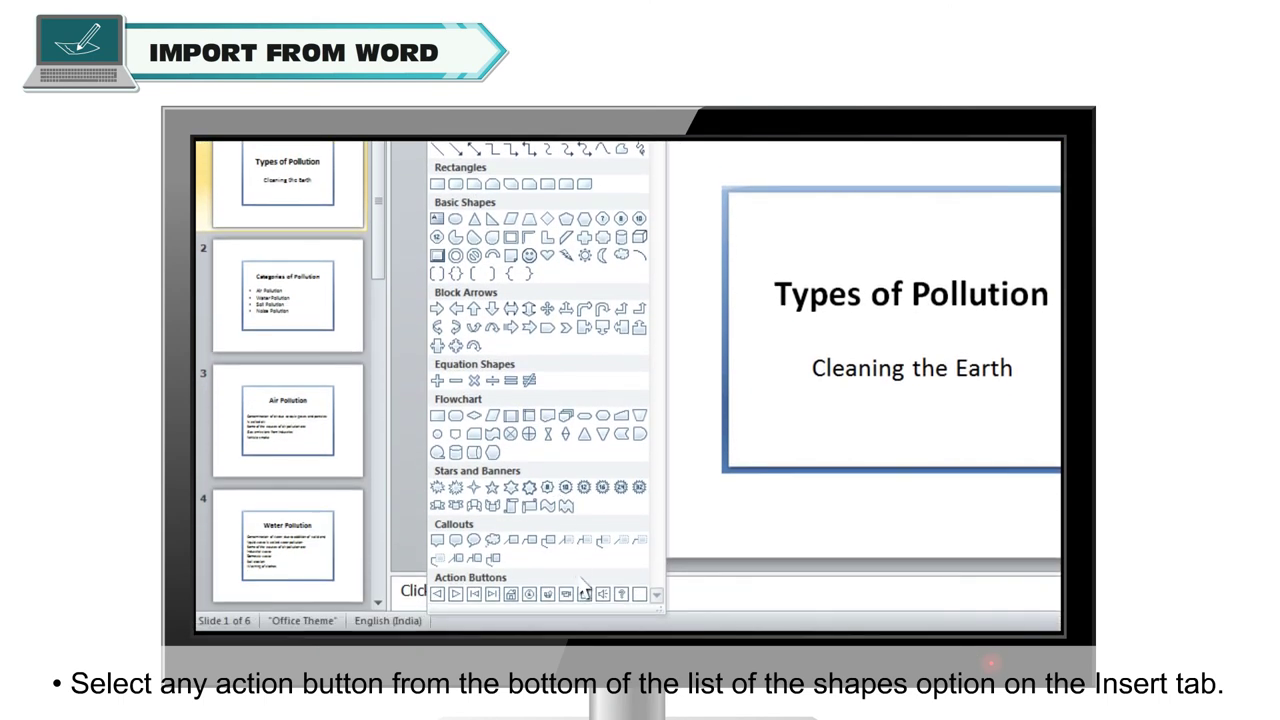
{"action": "left_click", "coordinate": [585, 595]}
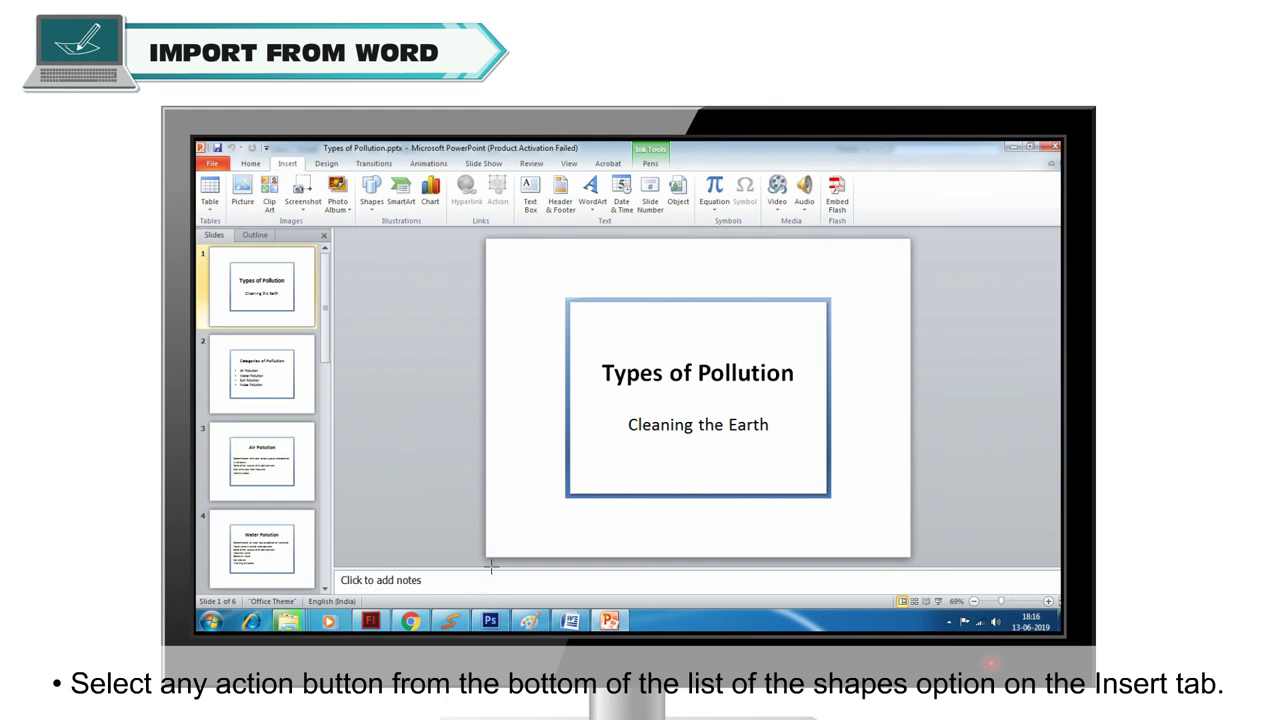
{"action": "left_click_drag", "start_coordinate": [587, 464], "coordinate": [612, 490]}
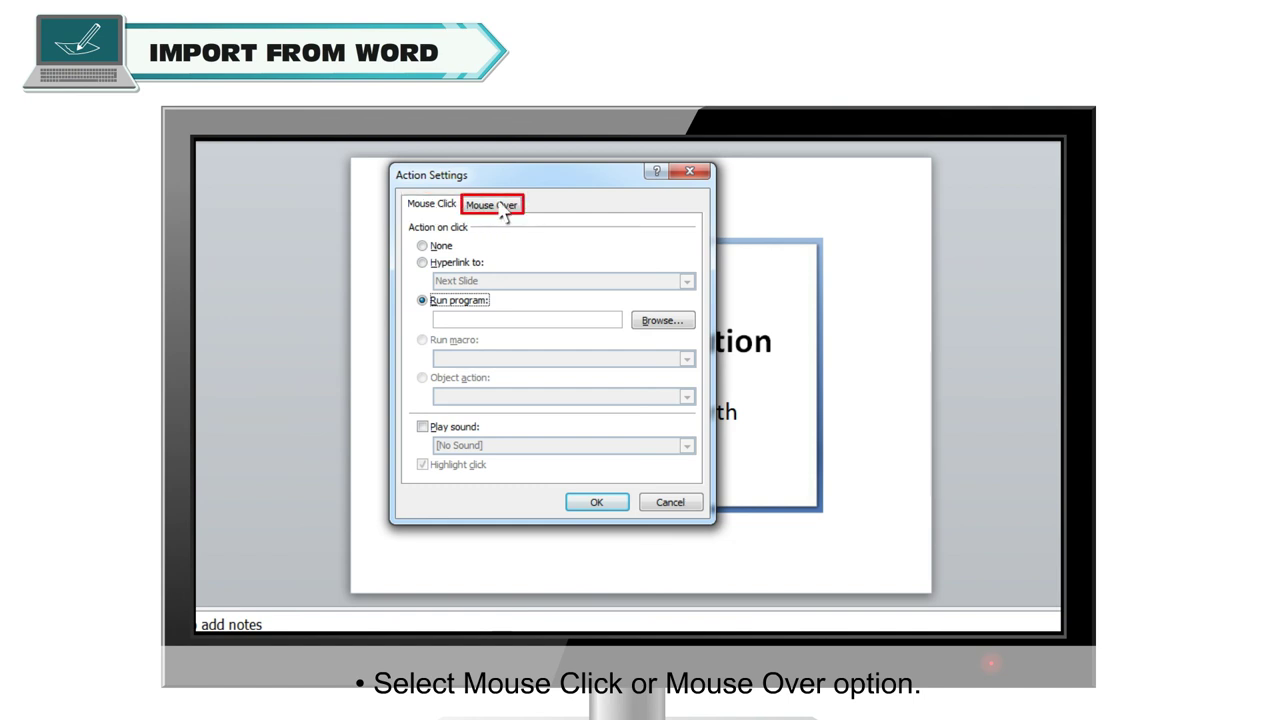
- Hyperlink the action button to the Word file PPT.docx via Other File
{"action": "left_click", "coordinate": [422, 262]}
{"action": "left_click", "coordinate": [687, 282]}
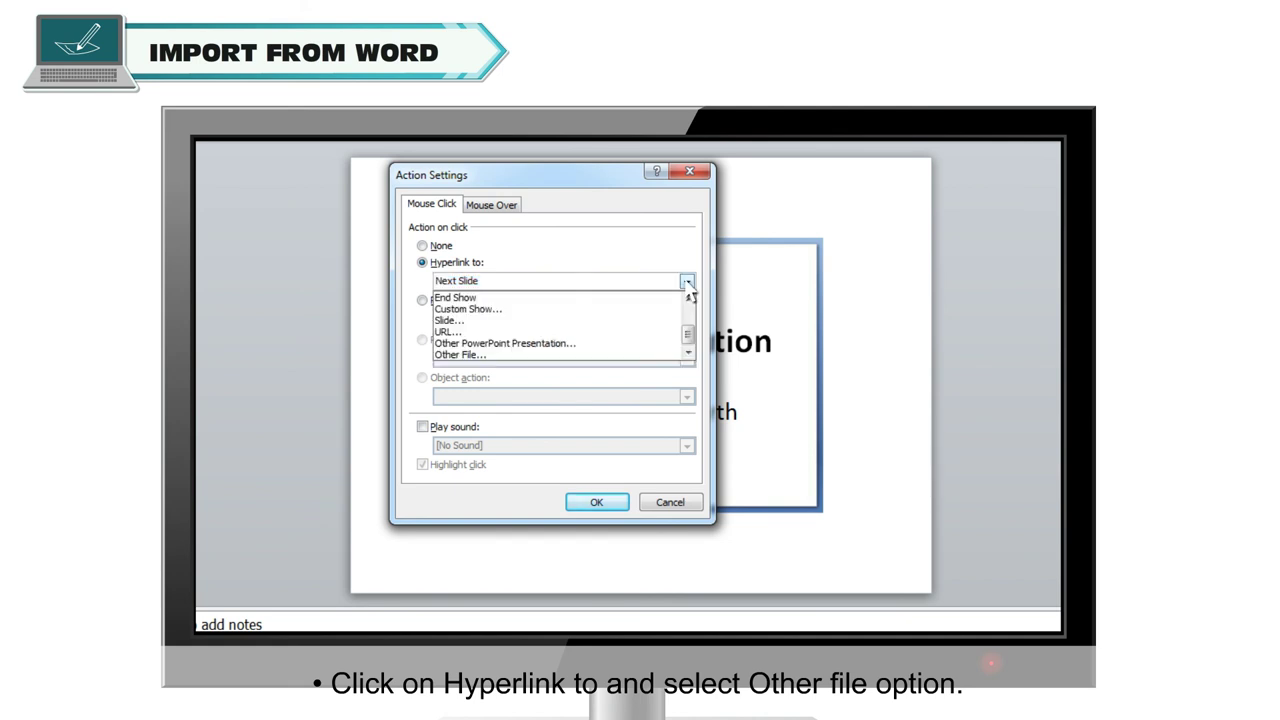
{"action": "left_click", "coordinate": [461, 356]}
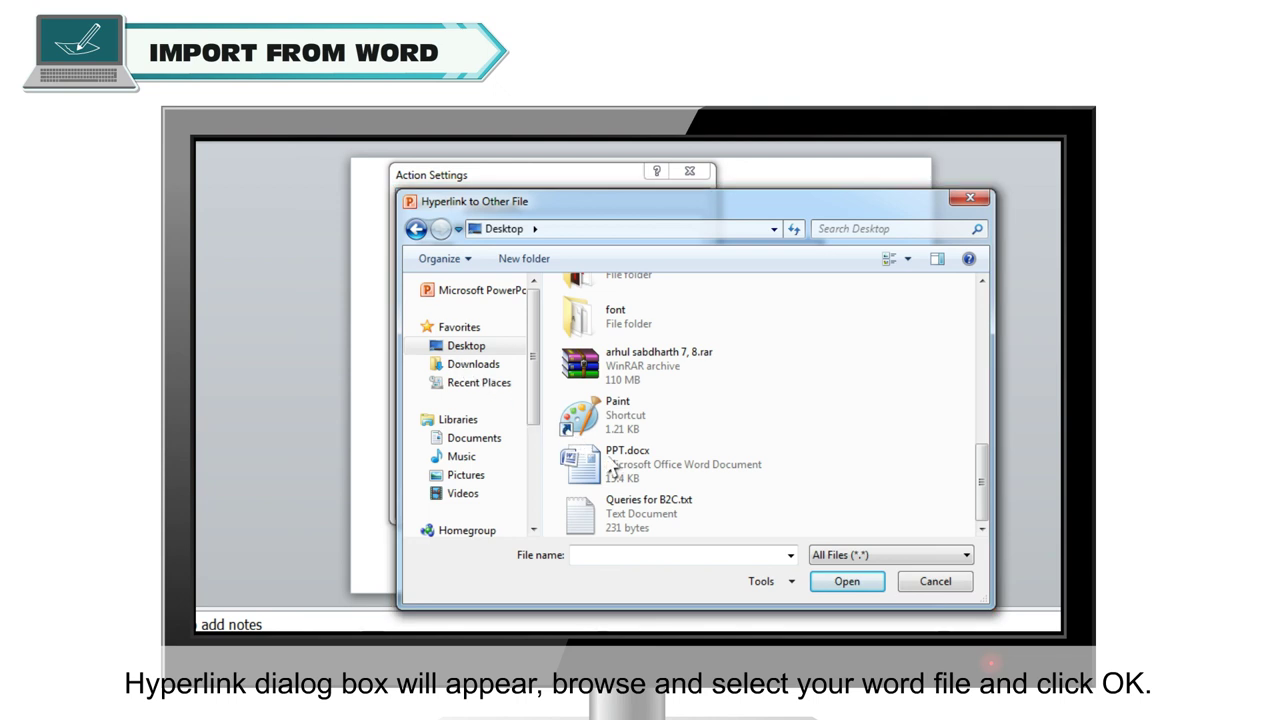
{"action": "left_click", "coordinate": [611, 466]}
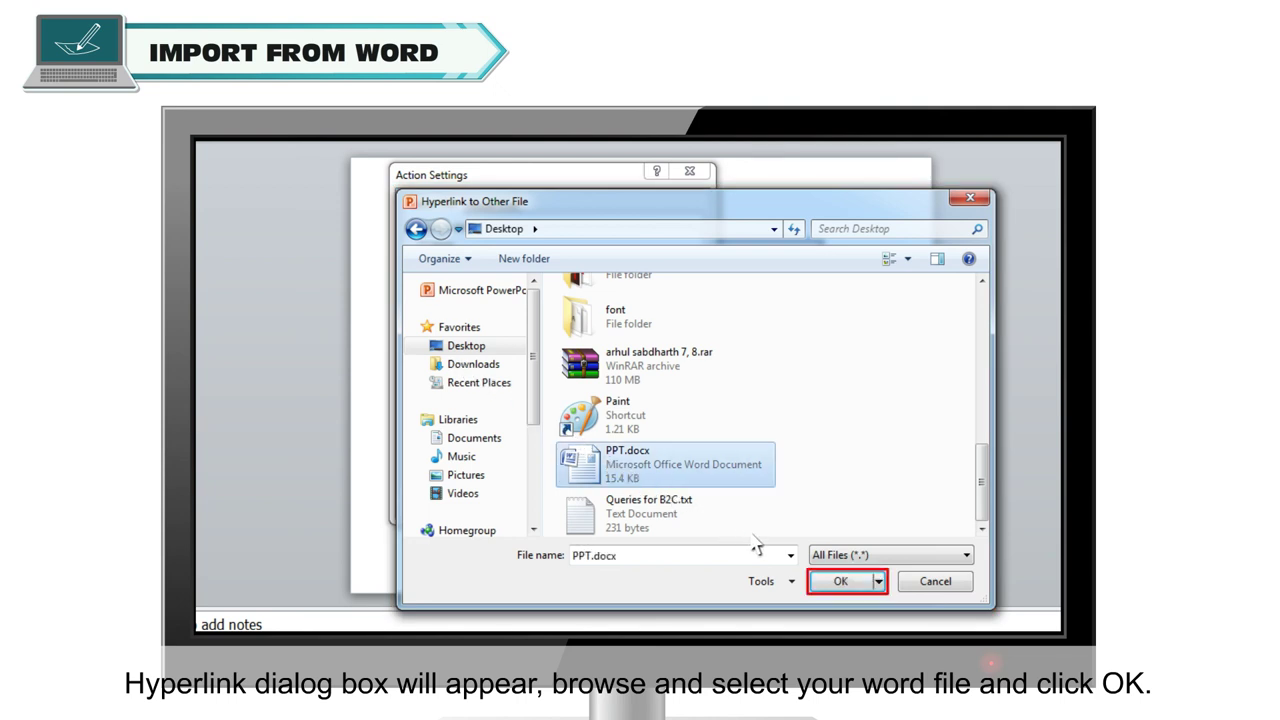
{"action": "left_click", "coordinate": [839, 583]}
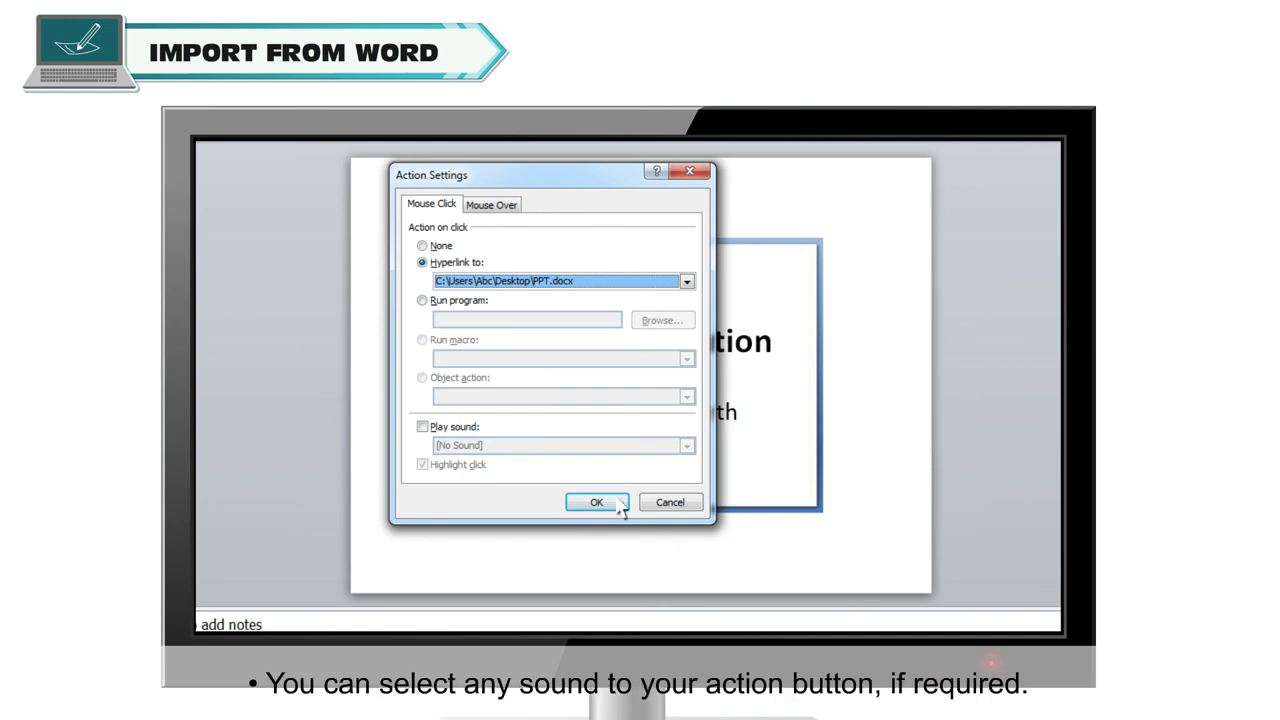
- Give the button the Arrow click sound, then follow its link to open PPT.docx
{"action": "left_click", "coordinate": [422, 427]}
{"action": "left_click", "coordinate": [687, 446]}
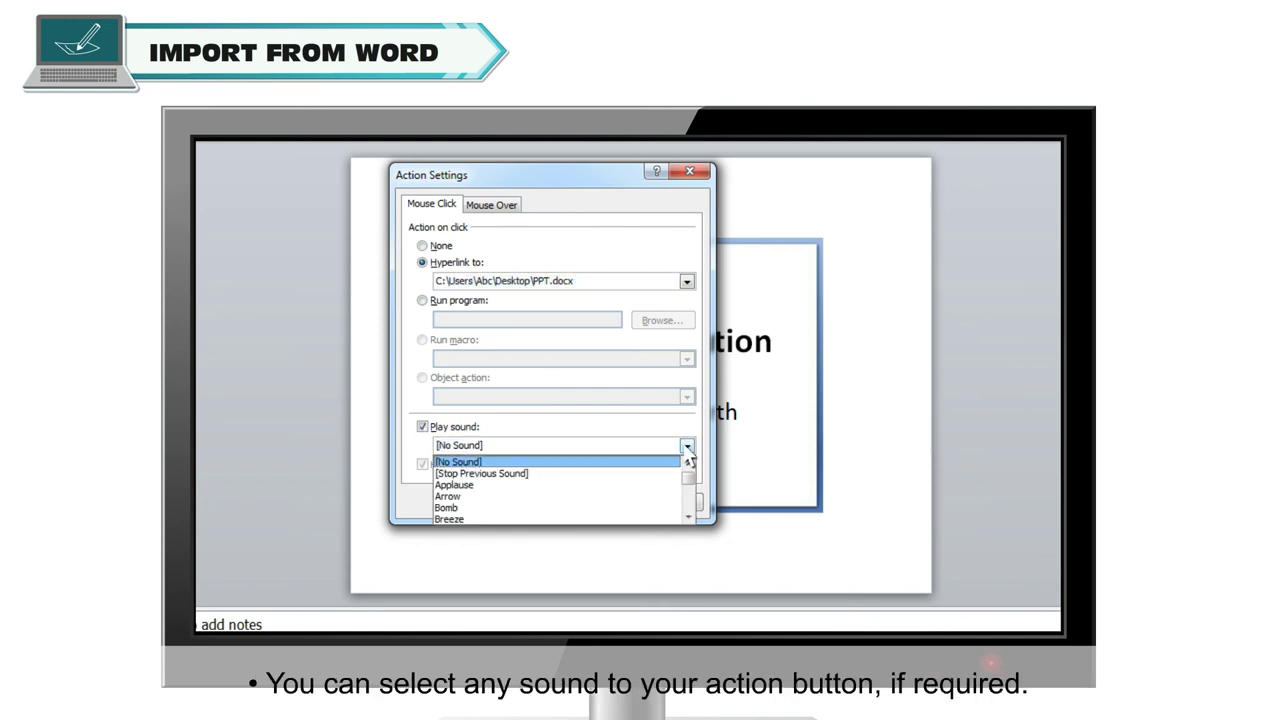
{"action": "left_click", "coordinate": [452, 498]}
{"action": "left_click", "coordinate": [596, 502]}
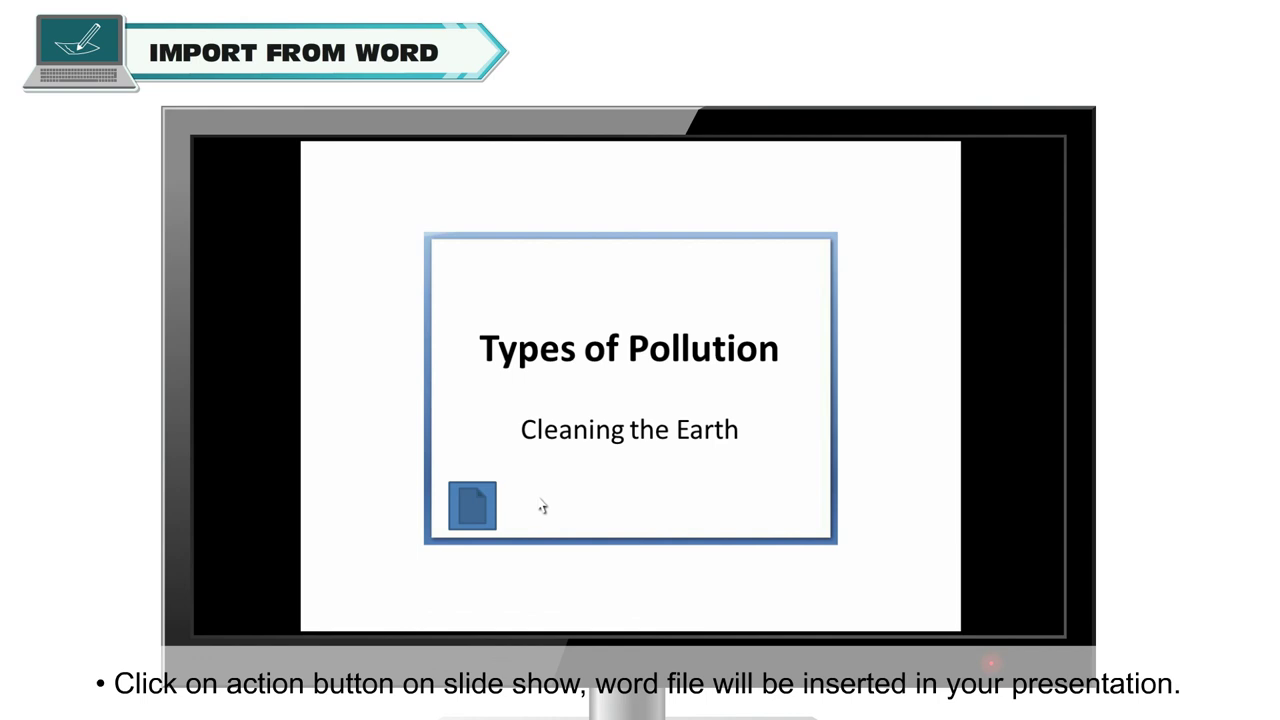
{"action": "left_click", "coordinate": [471, 505]}
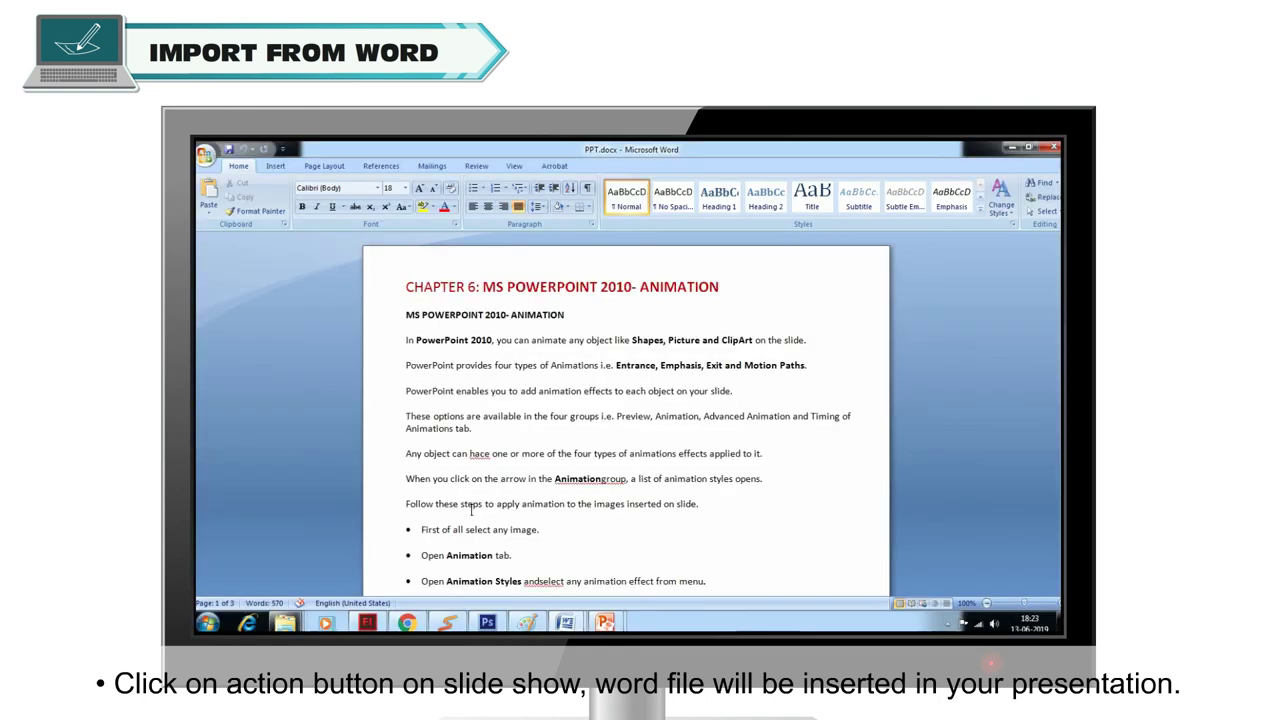